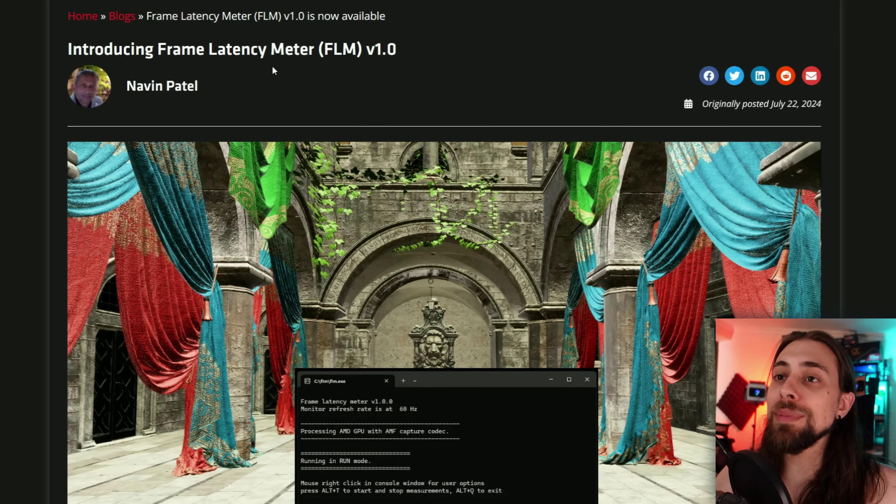
Read through the introduction article for Frame Latency Meter (FLM) v1.0, including the tool's description and its settings overview.
scroll(641, 120, "down", 4)
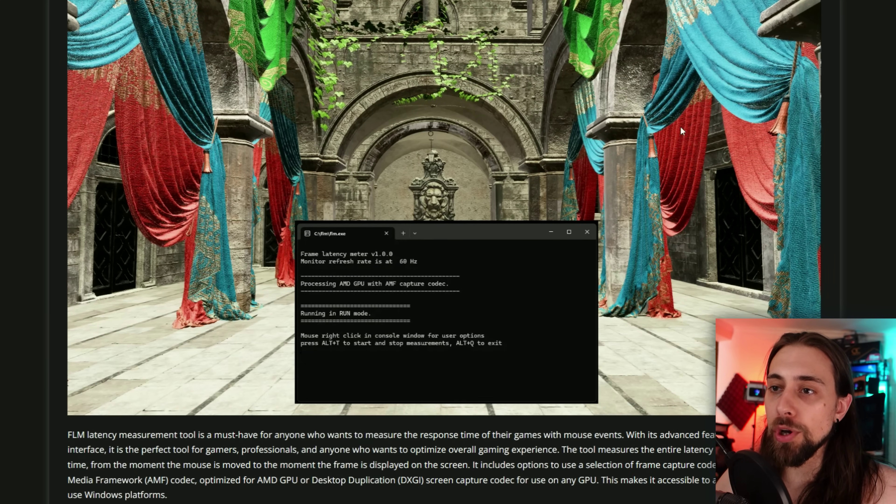
scroll(473, 252, "down", 4)
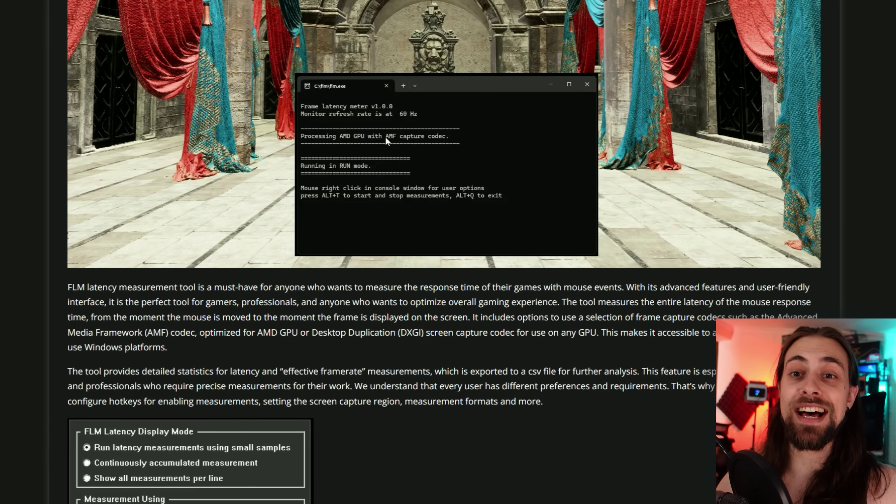
scroll(379, 104, "down", 2)
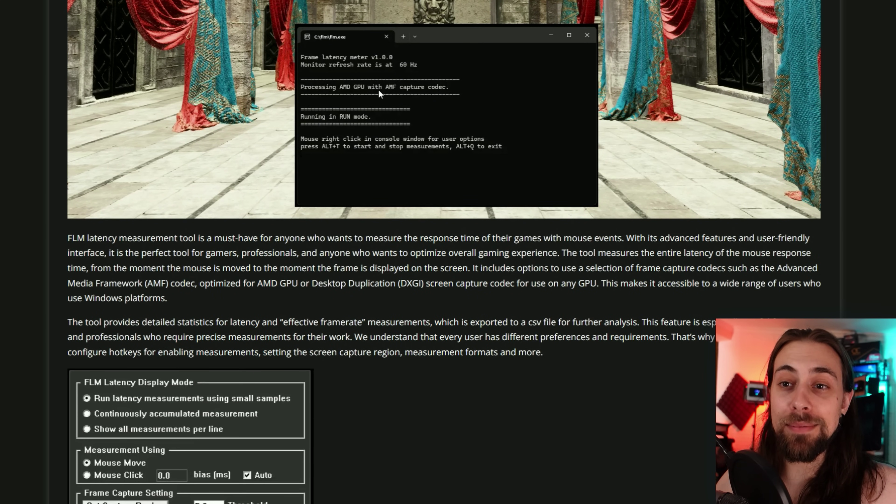
scroll(378, 89, "down", 2)
scroll(378, 89, "down", 1)
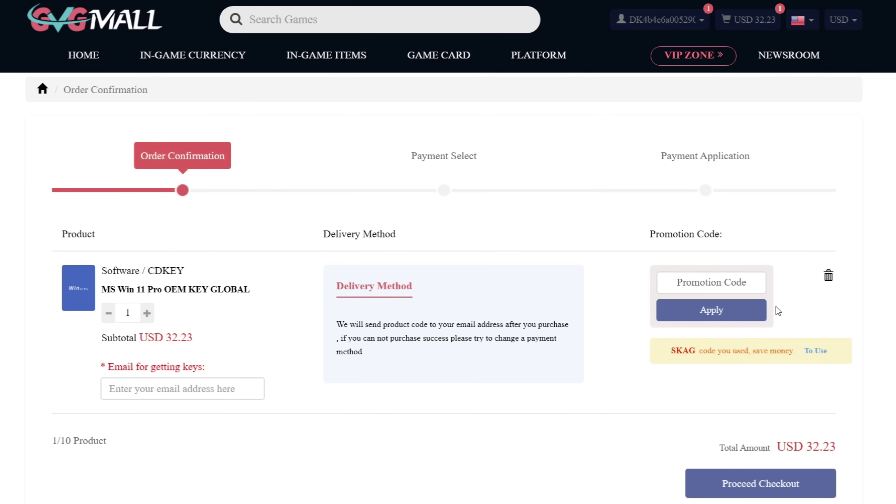
Apply the promotion code SKAG to the MS Win 11 Pro OEM key order.
left_click(700, 283)
type("SK")
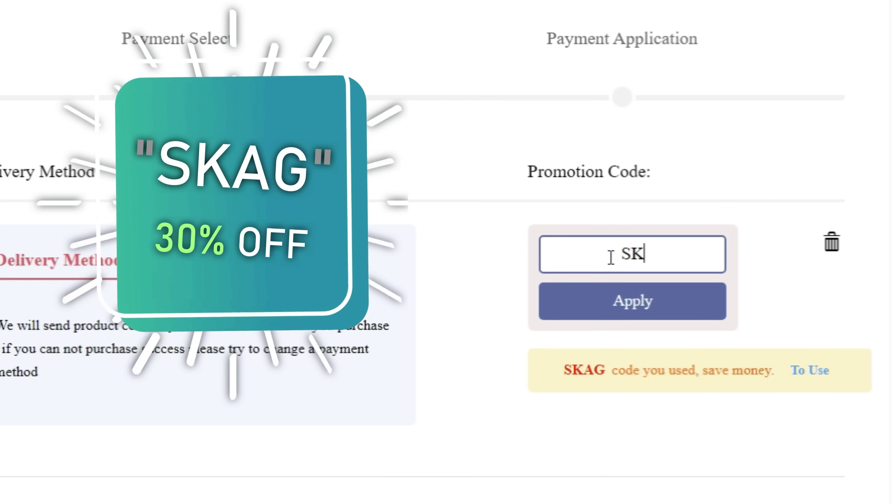
type("AG")
left_click(681, 293)
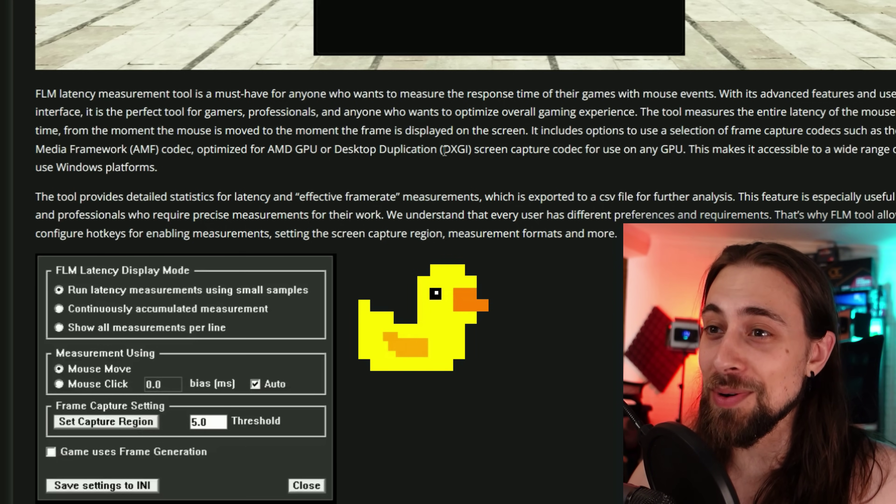
Download flm_v1.0.zip from the frame latency meter v1.0 release on GitHub, reached through the FLM article.
scroll(333, 160, "down", 3)
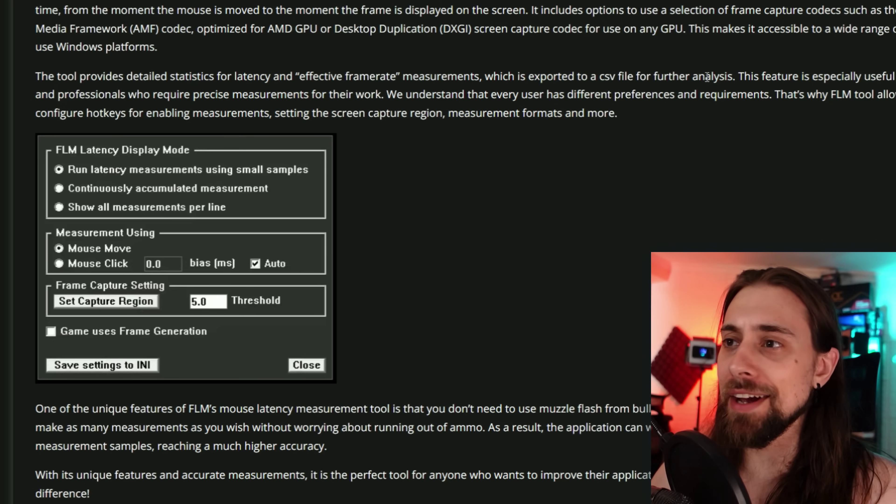
scroll(395, 399, "down", 2)
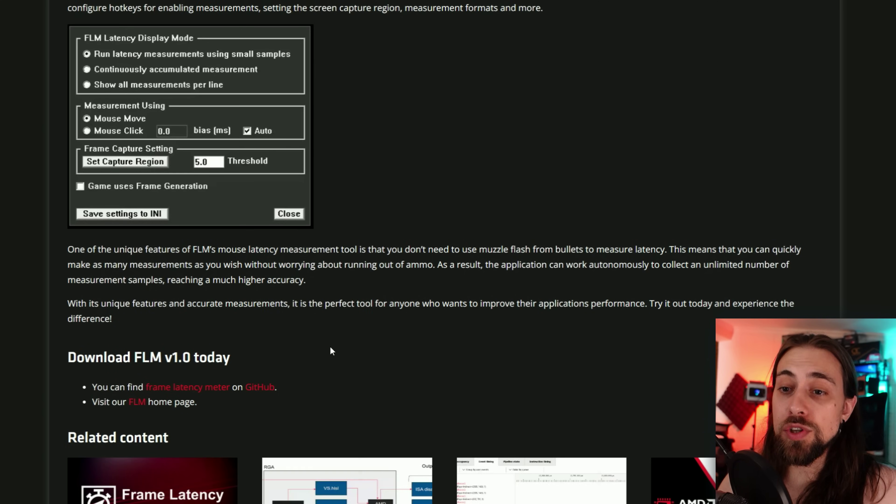
left_click(260, 387)
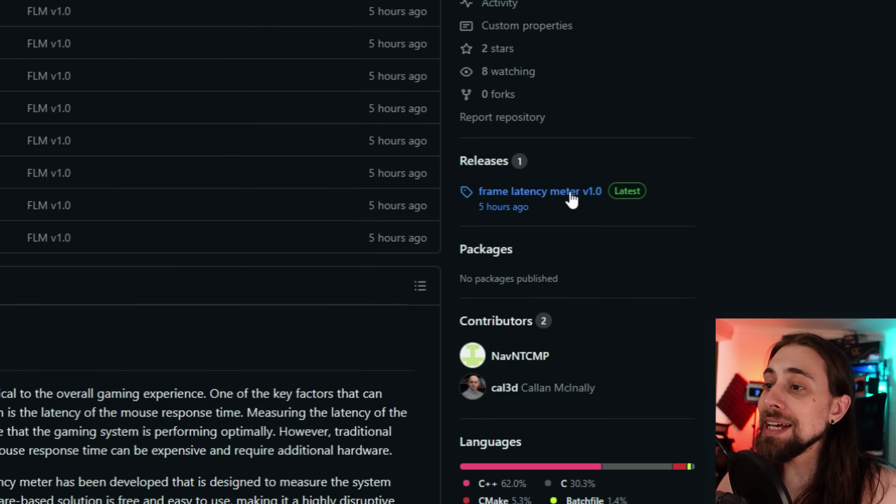
left_click(567, 193)
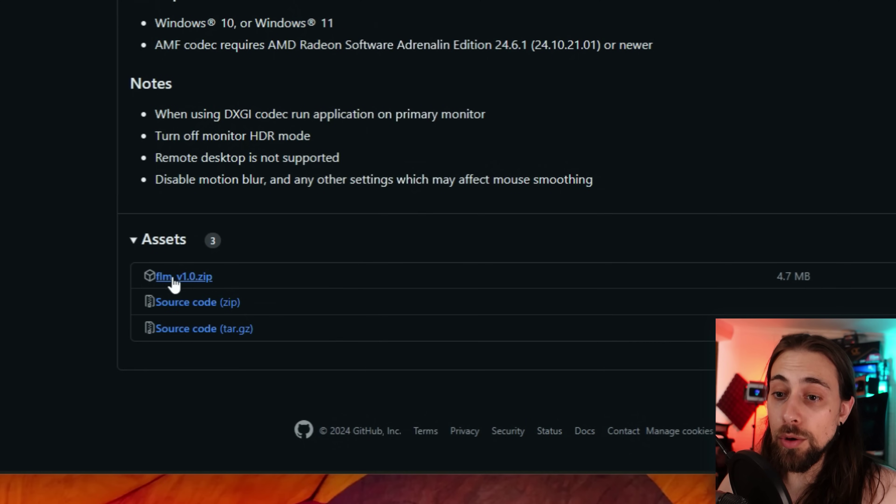
left_click(186, 279)
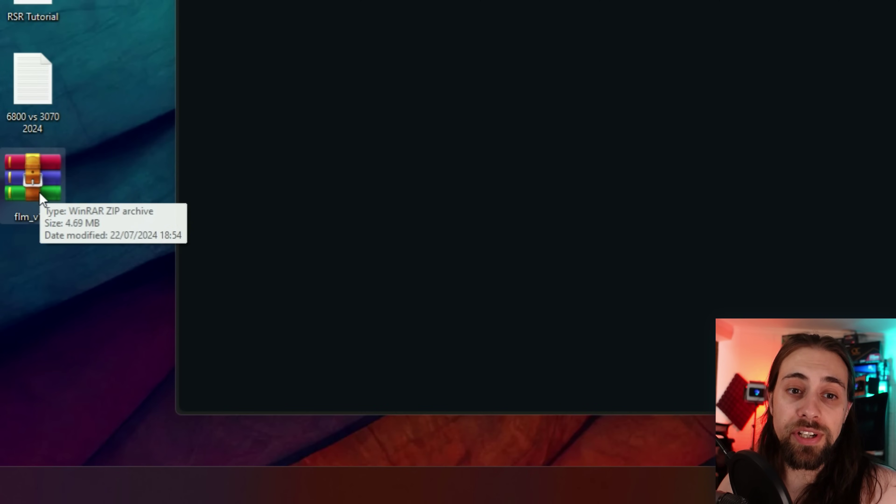
Extract the flm_v1.0.zip archive into a flm_v1.0 folder on the desktop.
mouse_move(41, 216)
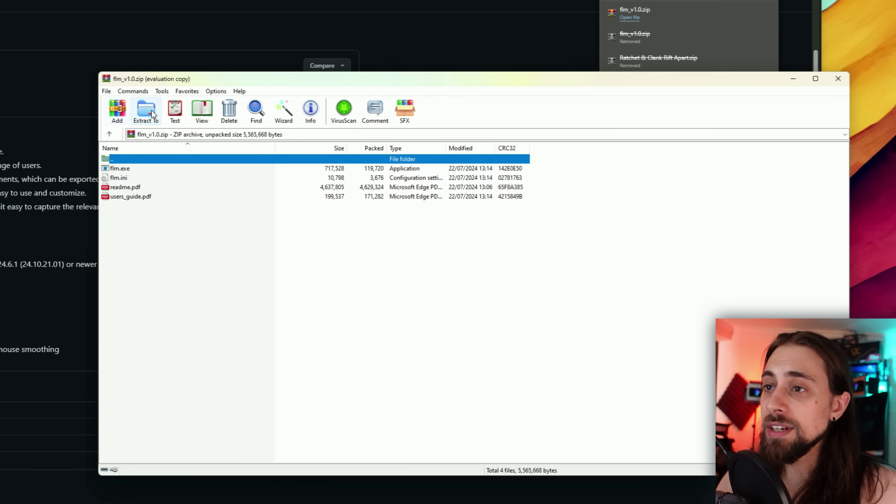
left_click(152, 111)
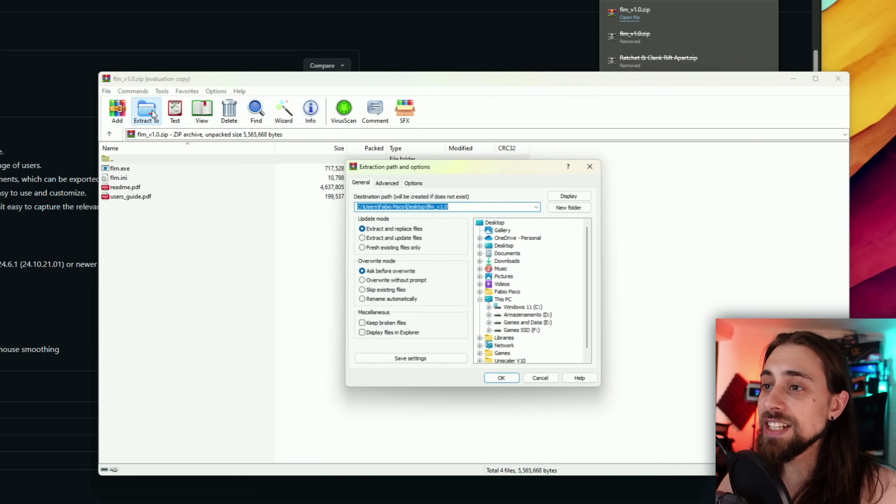
left_click(544, 280)
left_click(503, 381)
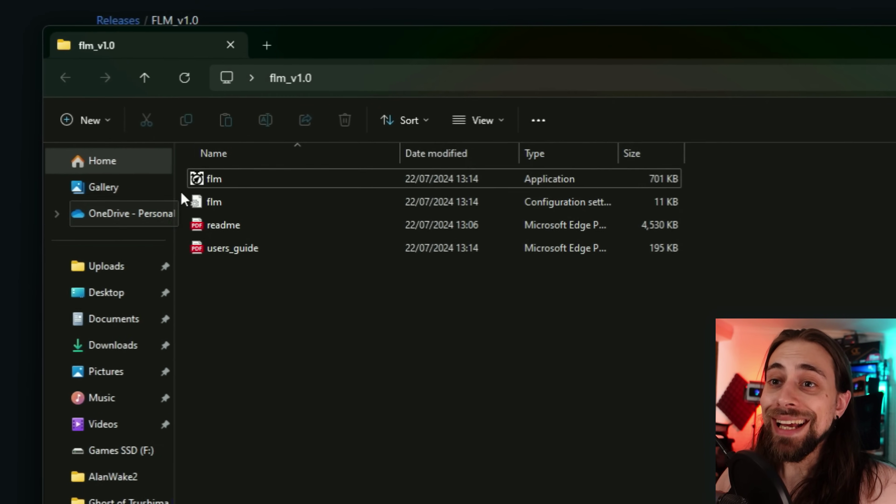
Launch the flm application from the extracted folder and reposition its console window on the desktop.
left_click(205, 182)
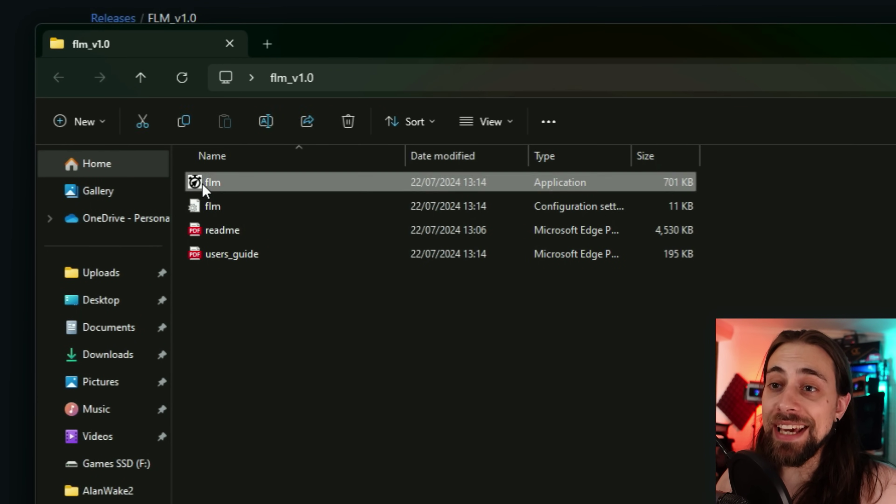
right_click(203, 185)
left_click(305, 304)
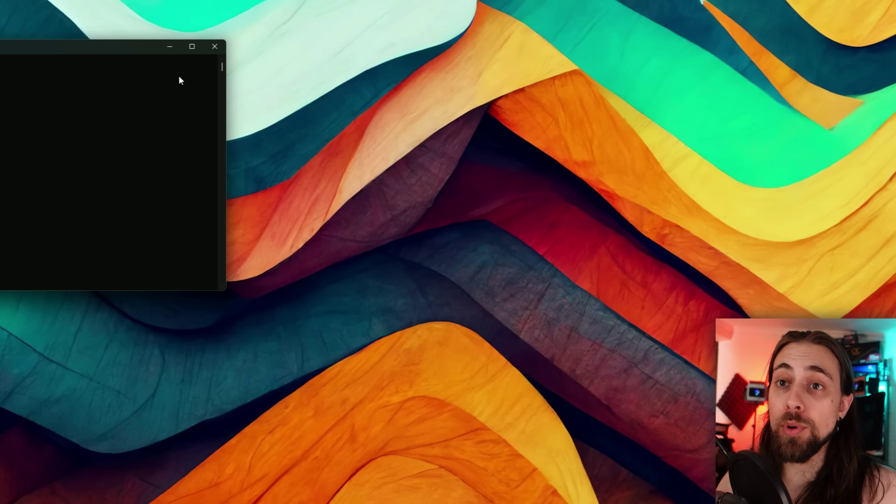
left_click_drag(138, 42, 573, 13)
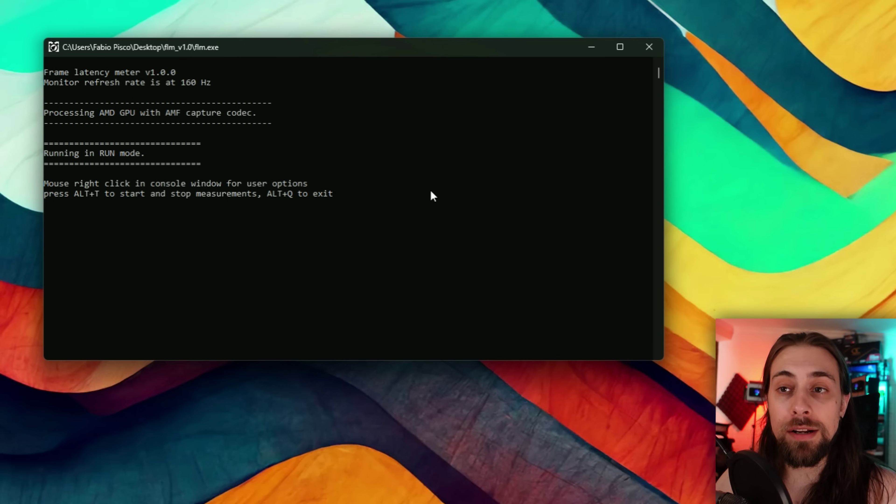
Set the FLM user options to show all measurements per line with Game uses Frame Generation turned off, and save them to INI.
right_click(428, 178)
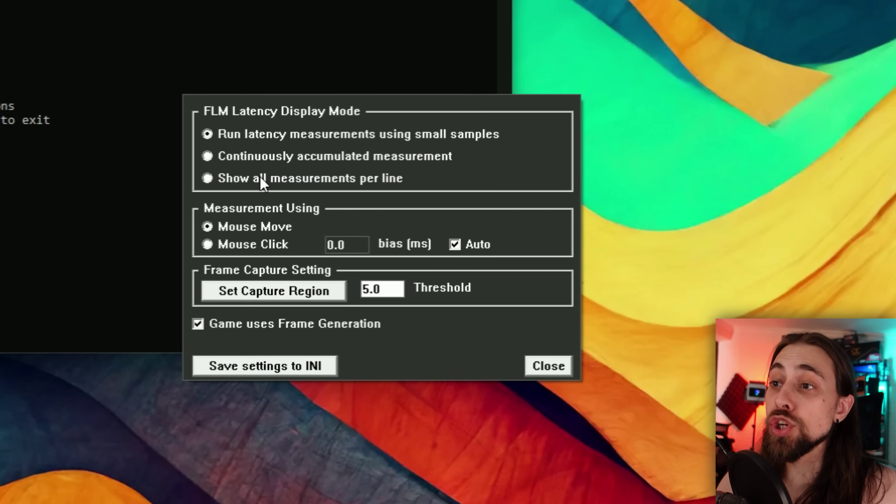
left_click(213, 180)
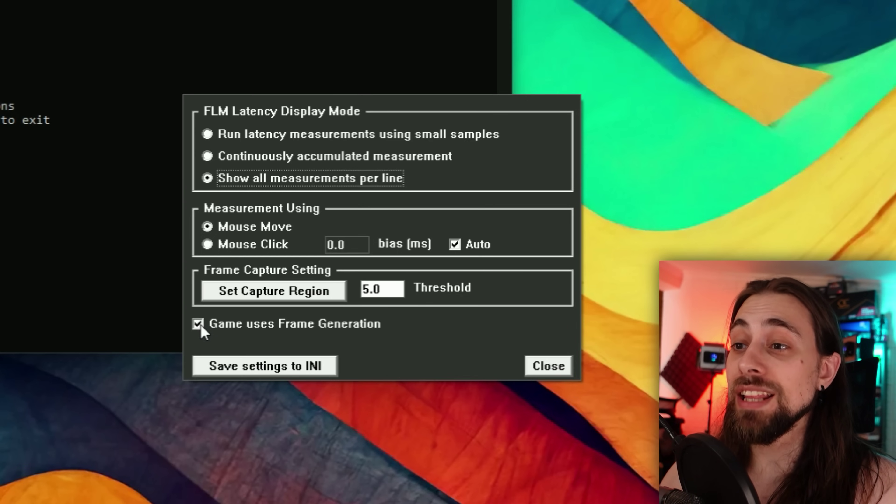
left_click(201, 325)
left_click(269, 369)
left_click(77, 396)
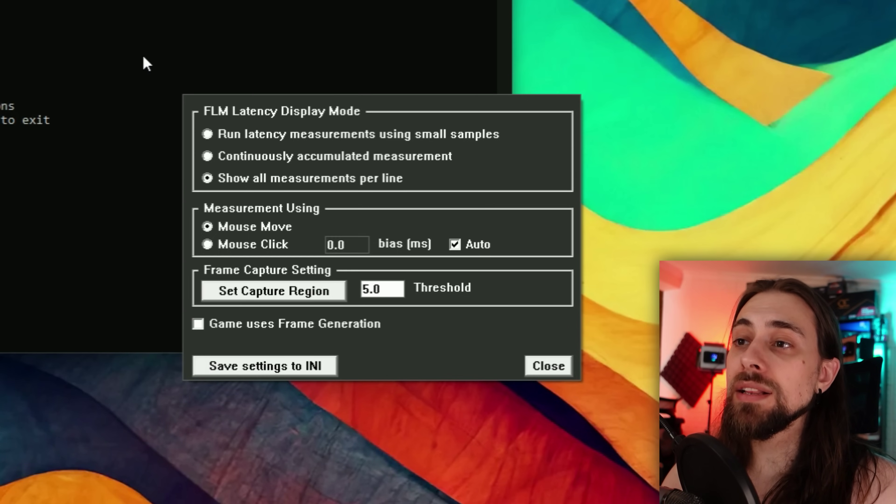
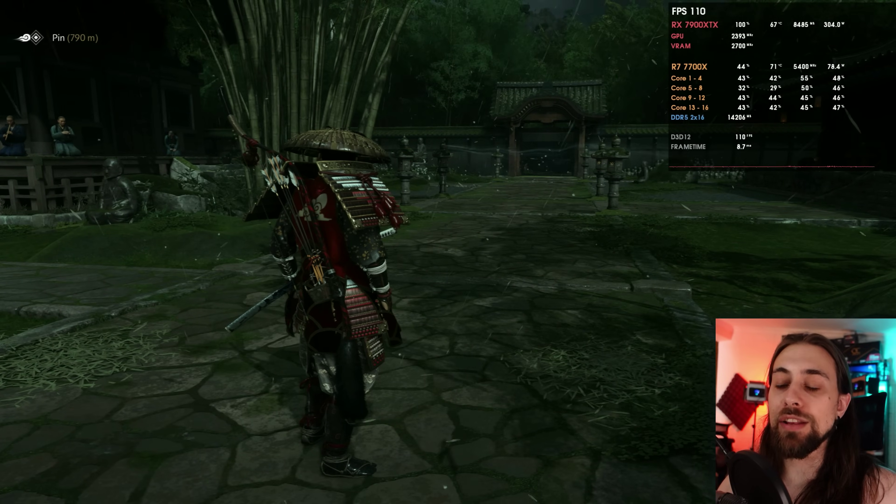
key("w")
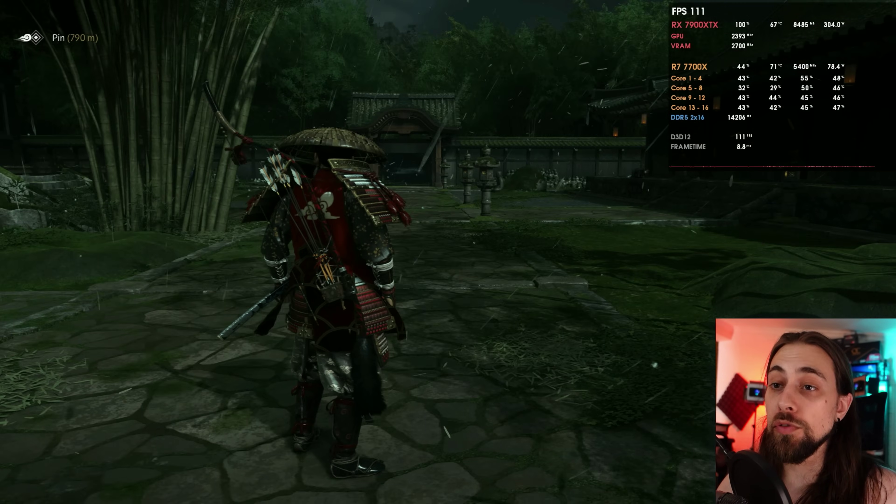
key("w")
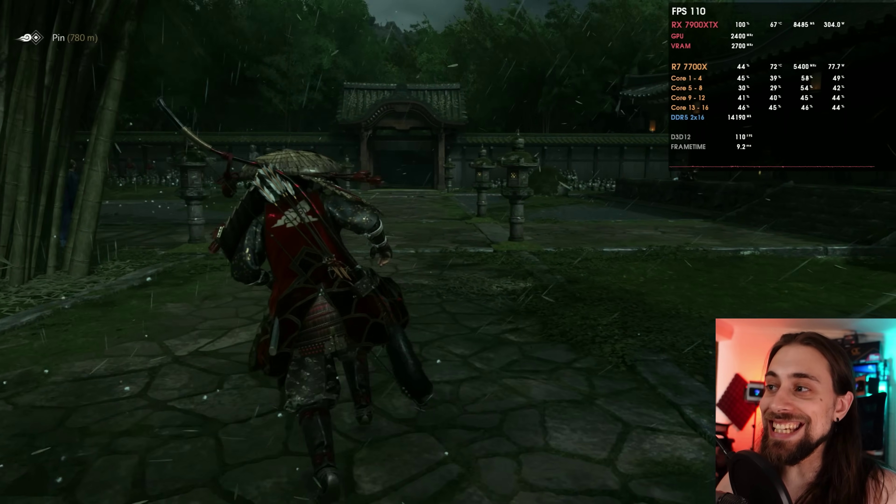
key("s")
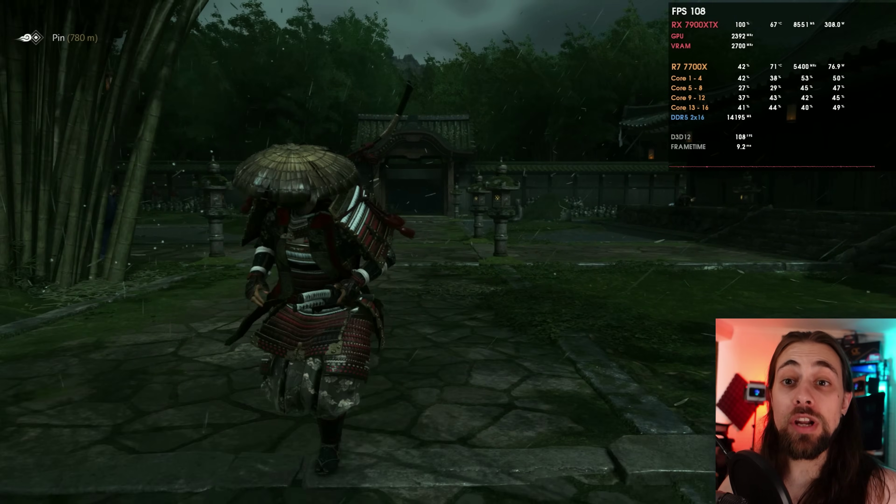
key("s")
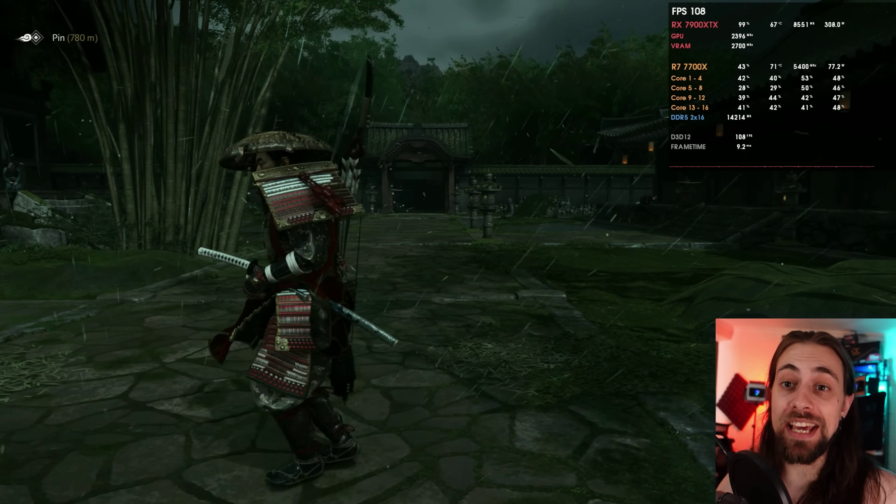
key("w")
key("w")
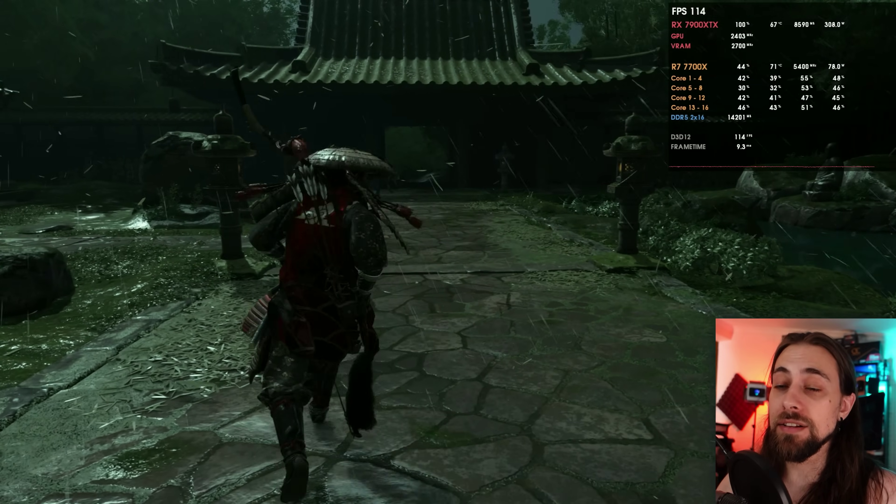
key("w")
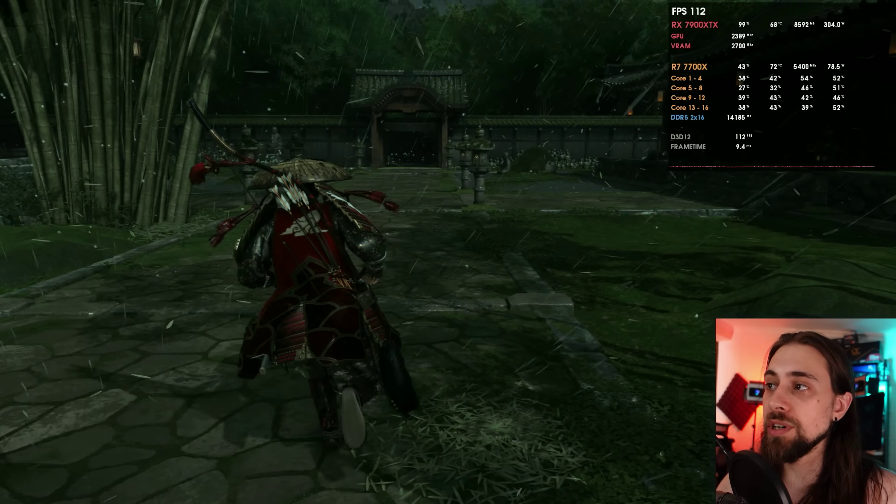
key("w")
key("w")
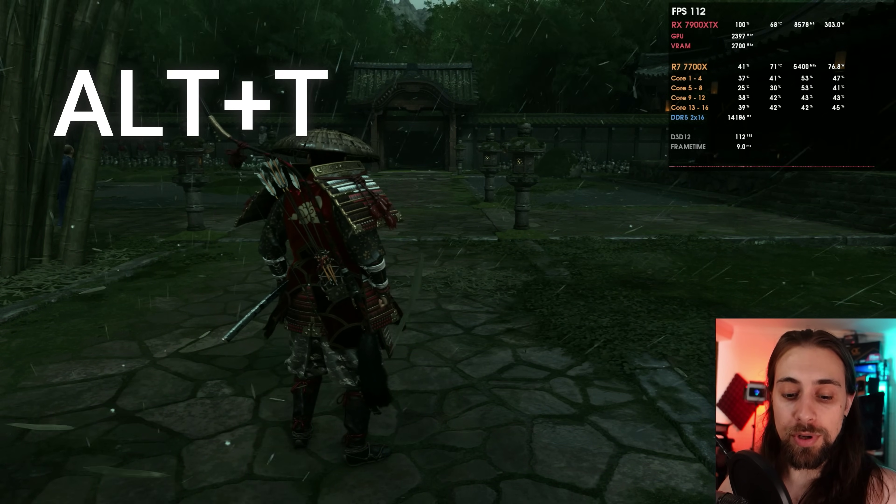
Run a latency measurement in the game and bring up the resized FLM console to examine the per-line results.
key("a")
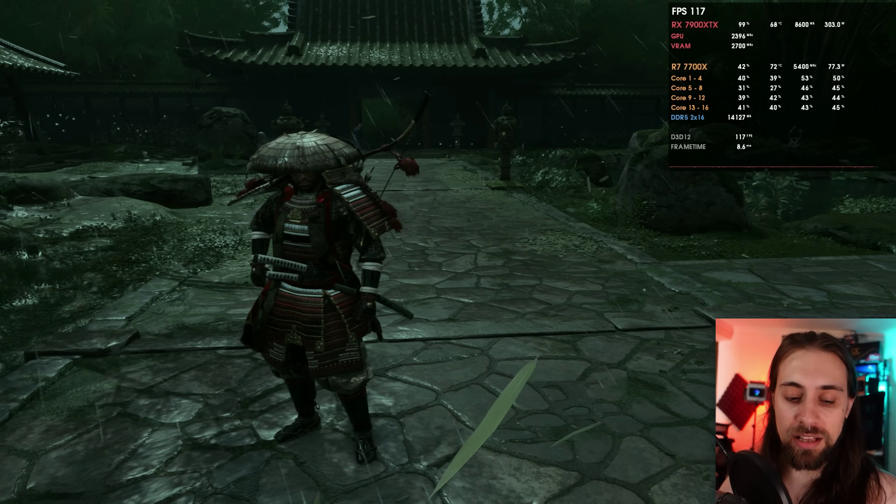
key("super")
left_click(483, 142)
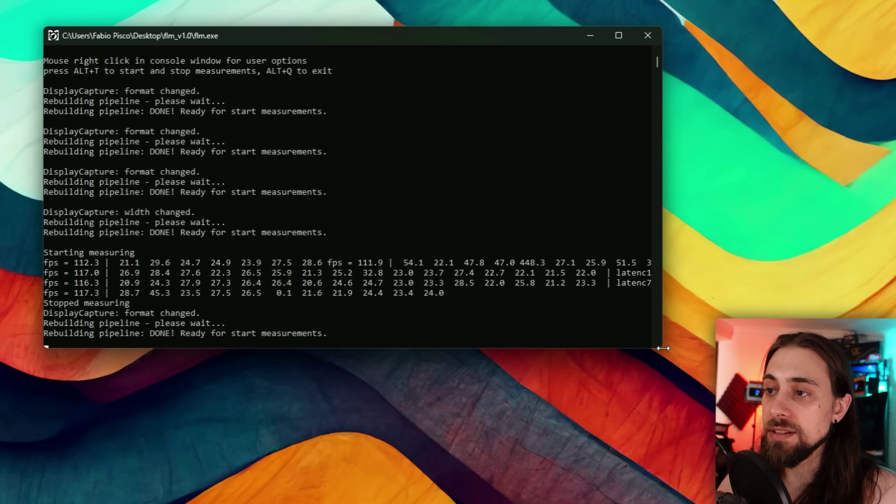
left_click_drag(663, 349, 556, 365)
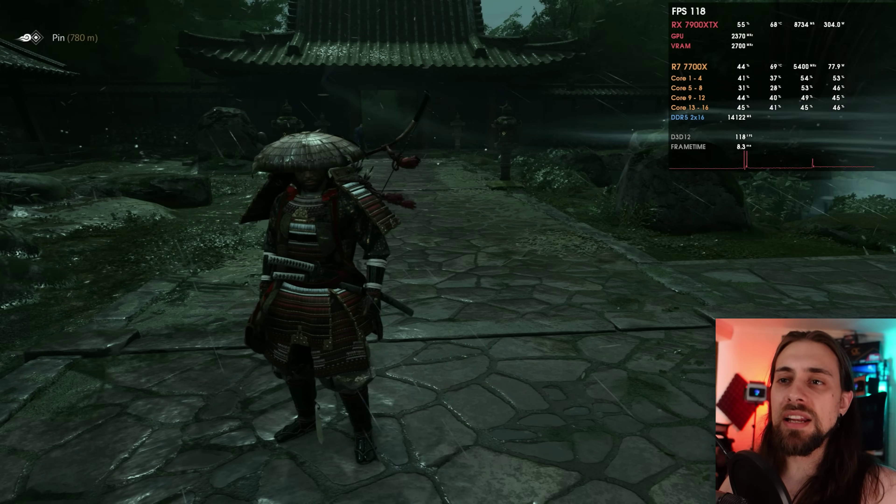
Set the upscale method to AMD FSR 3 in the game's display options.
key("Escape")
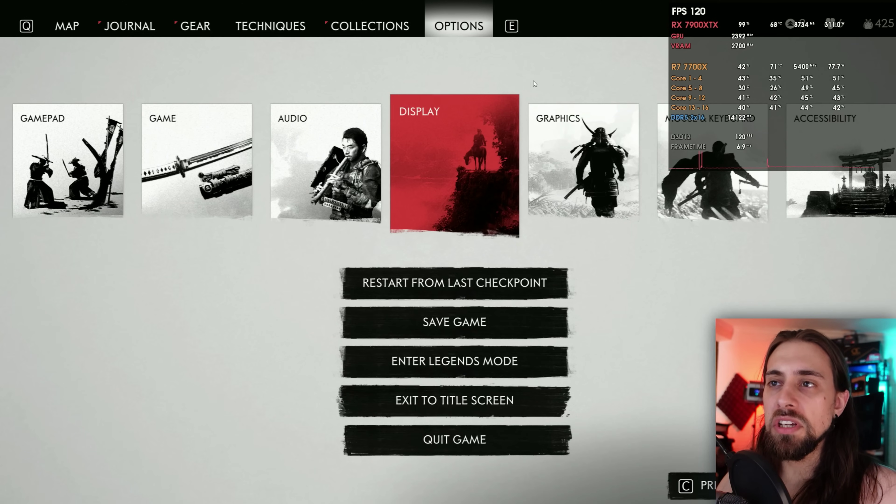
left_click(442, 162)
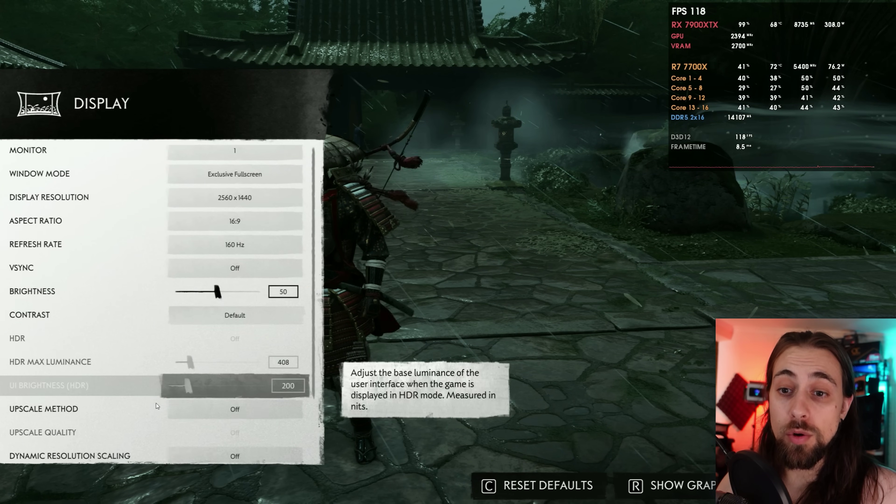
scroll(156, 404, "down", 3)
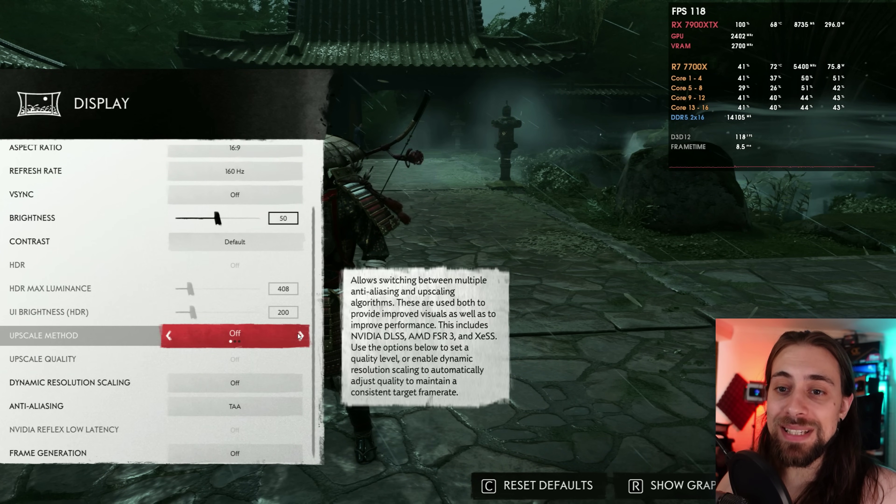
left_click(299, 333)
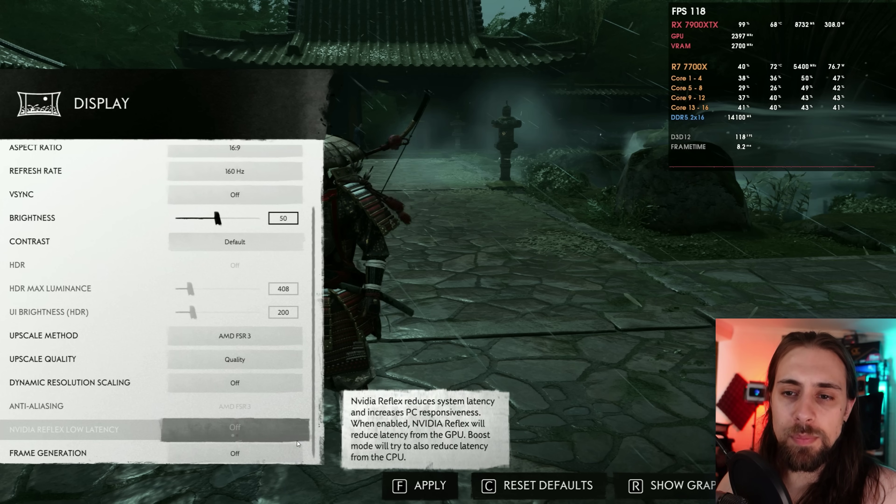
Apply and keep the AMD FSR 3 upscaling change, and return to the game scene.
left_click(421, 480)
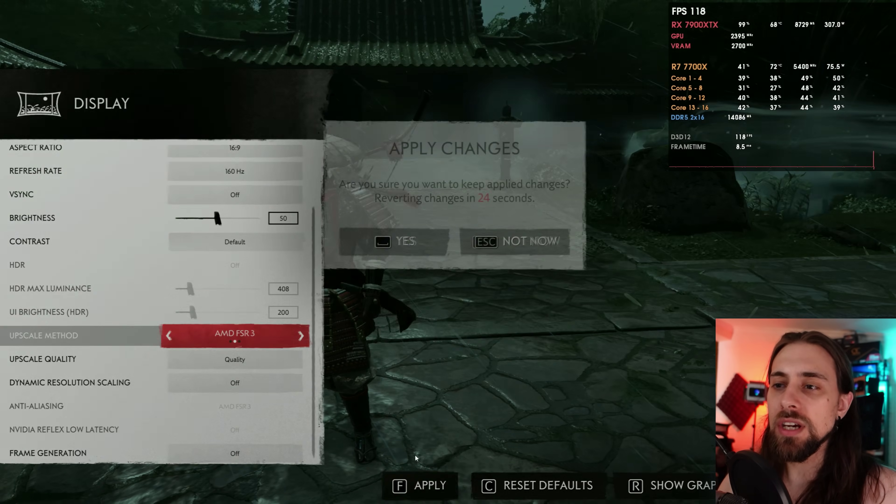
left_click(429, 243)
key("Escape")
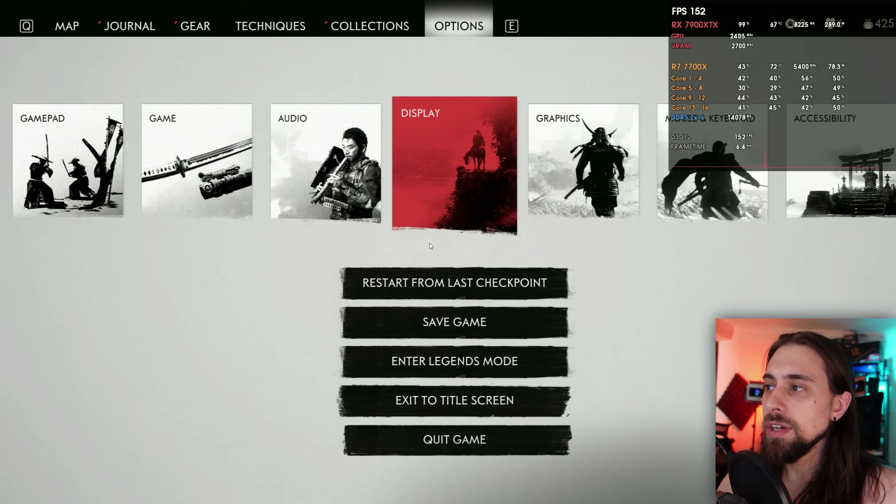
key("Escape")
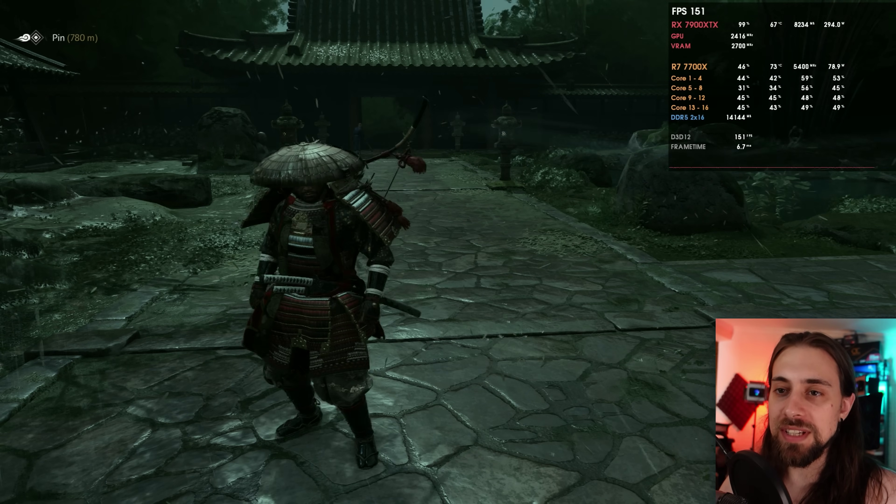
Run a latency measurement in the game with AMD FSR 3 upscaling and bring up the FLM console.
key("alt+t")
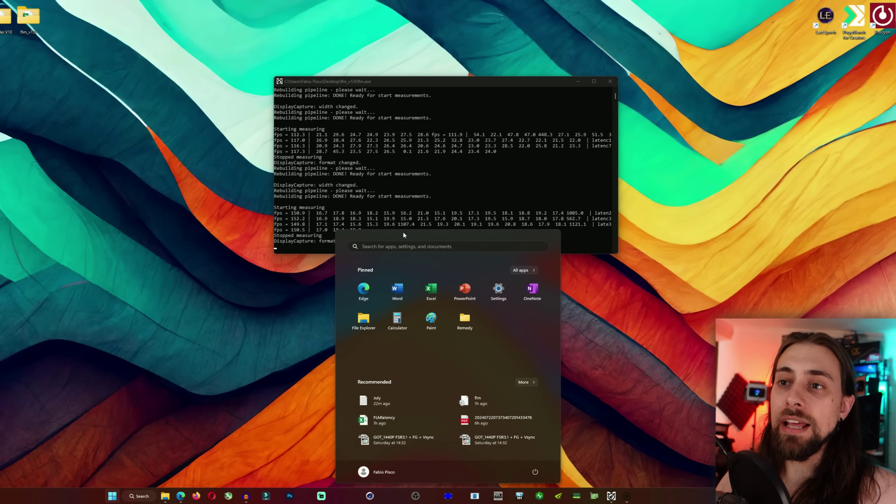
left_click(420, 171)
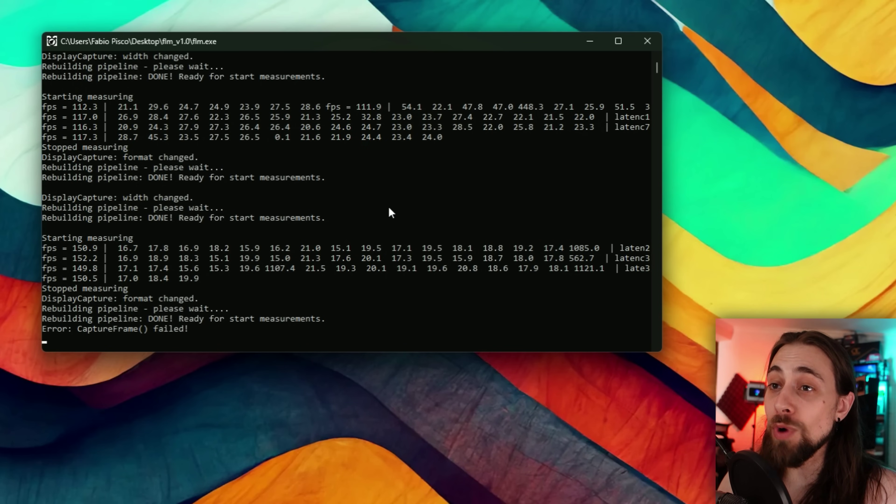
Turn on Game uses Frame Generation in the FLM user options and save the settings to INI.
right_click(389, 206)
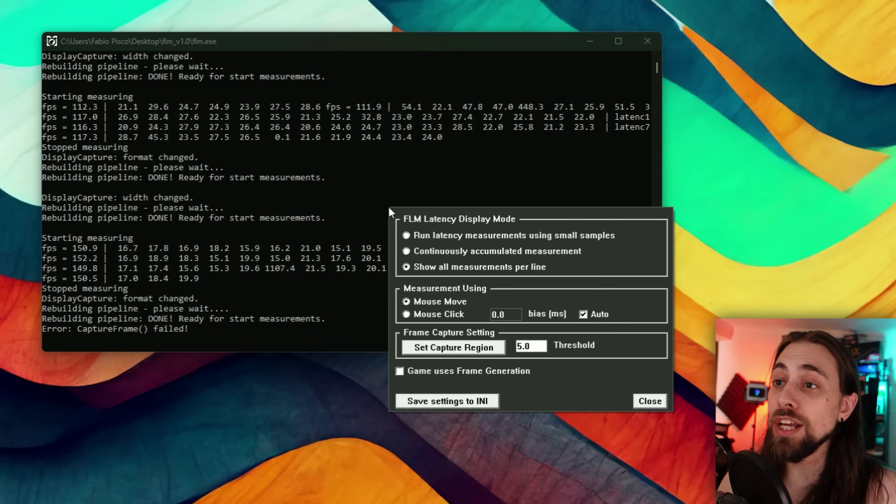
left_click(400, 373)
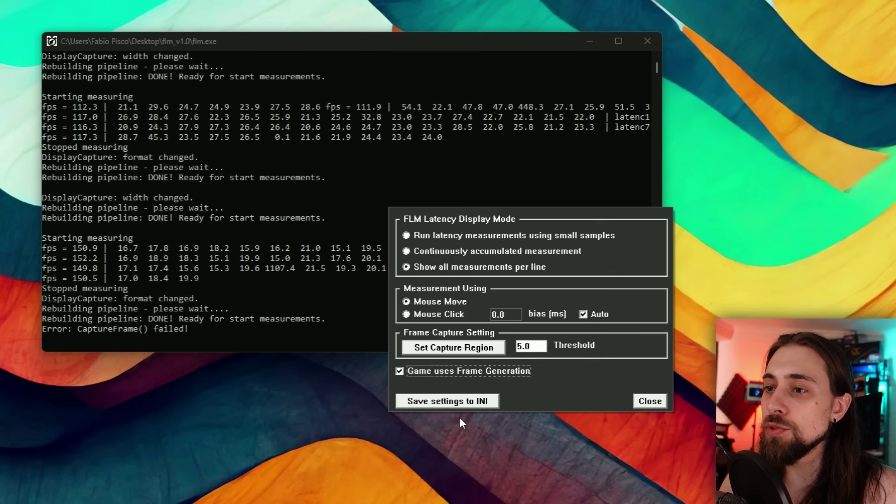
left_click(442, 400)
left_click(348, 378)
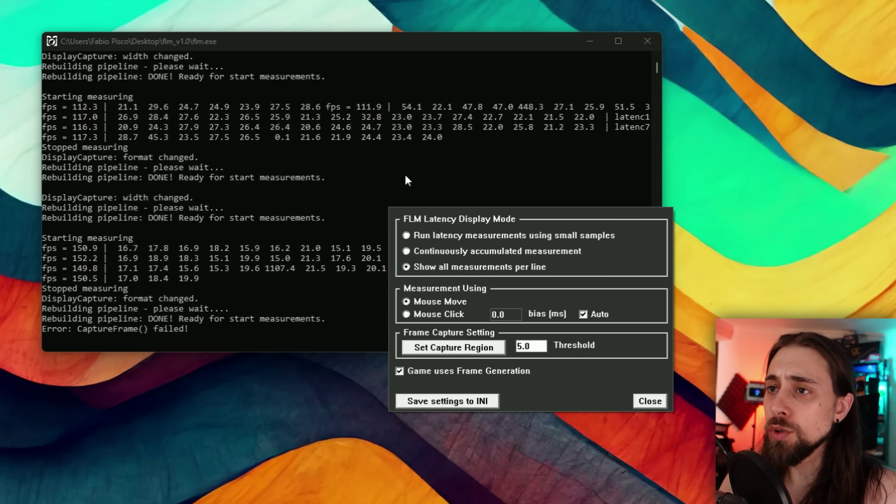
left_click(396, 181)
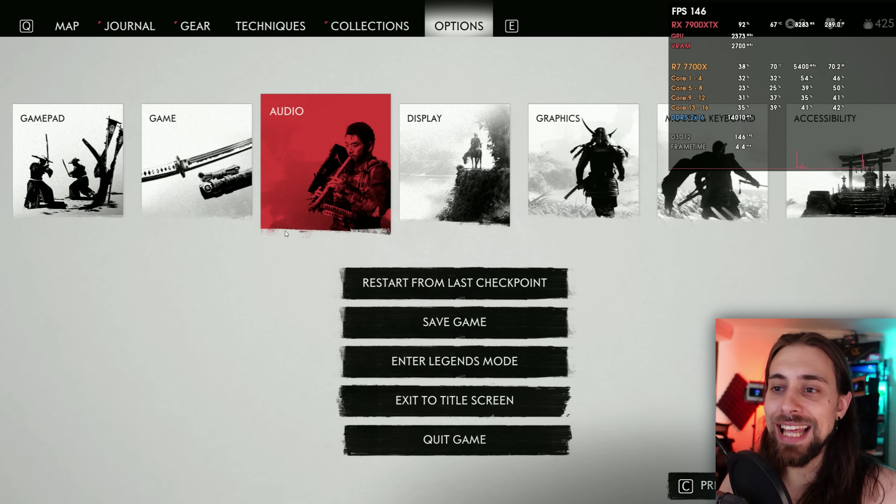
In the game's display options, turn the upscale method off, set anti-aliasing to AMD FSR 3 Native AA, and keep the applied changes.
left_click(455, 177)
scroll(270, 417, "down", 2)
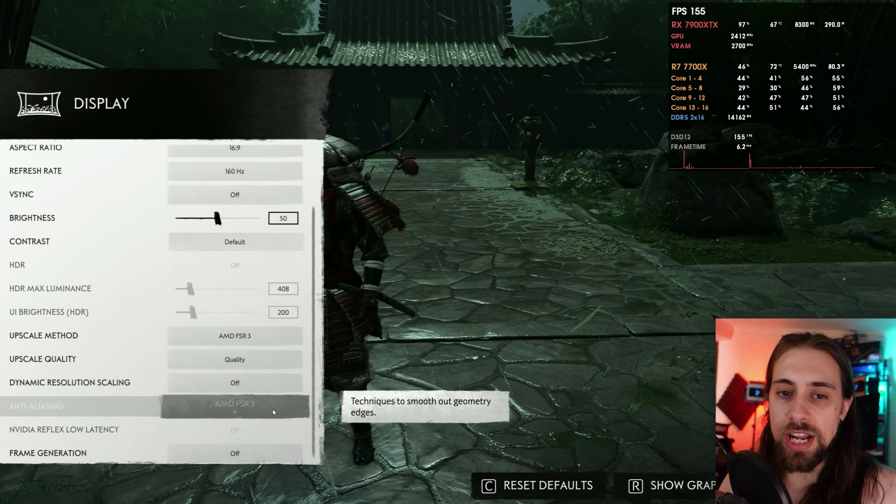
left_click(169, 336)
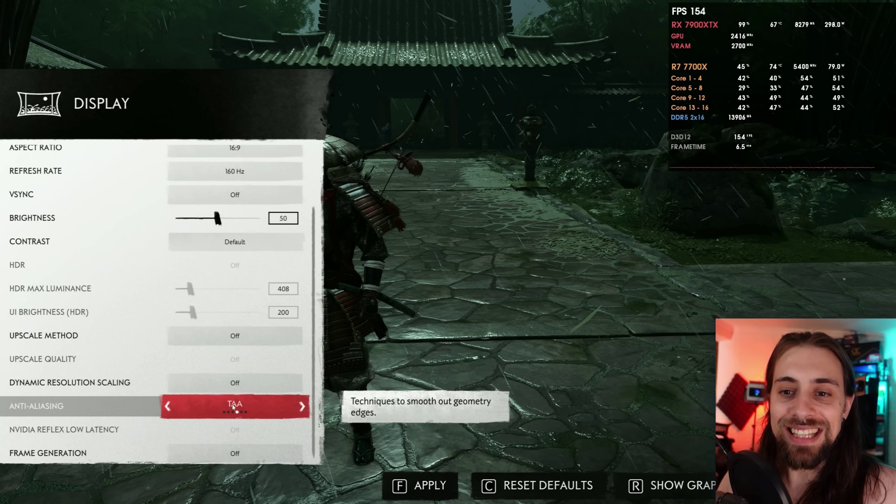
left_click(300, 406)
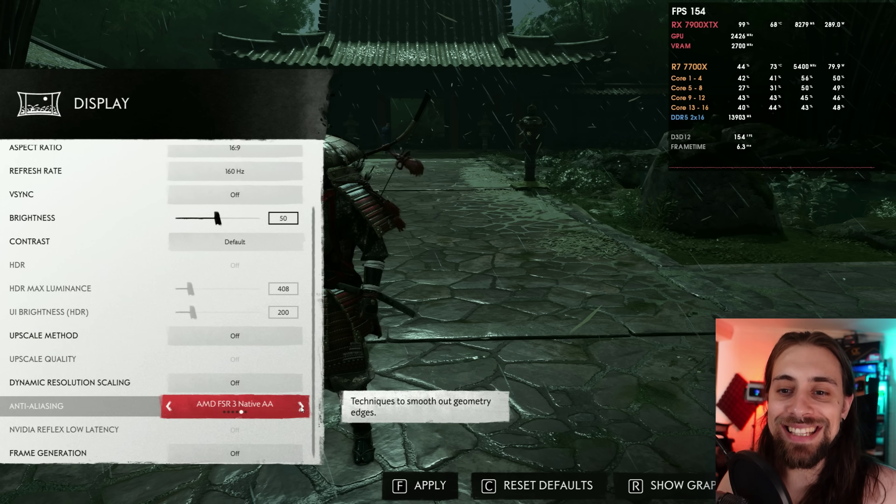
left_click(442, 477)
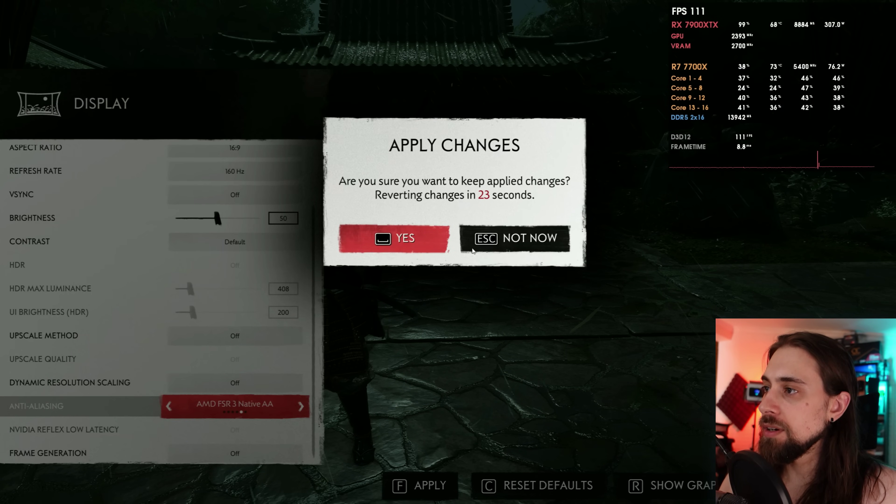
left_click(406, 239)
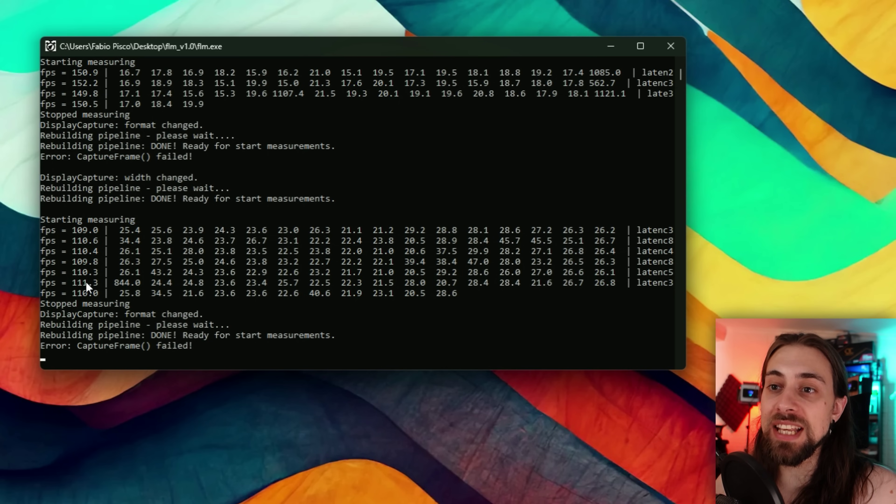
Compare the Native AA latency results in the FLM console with the earlier measurement runs.
scroll(86, 286, "up", 9)
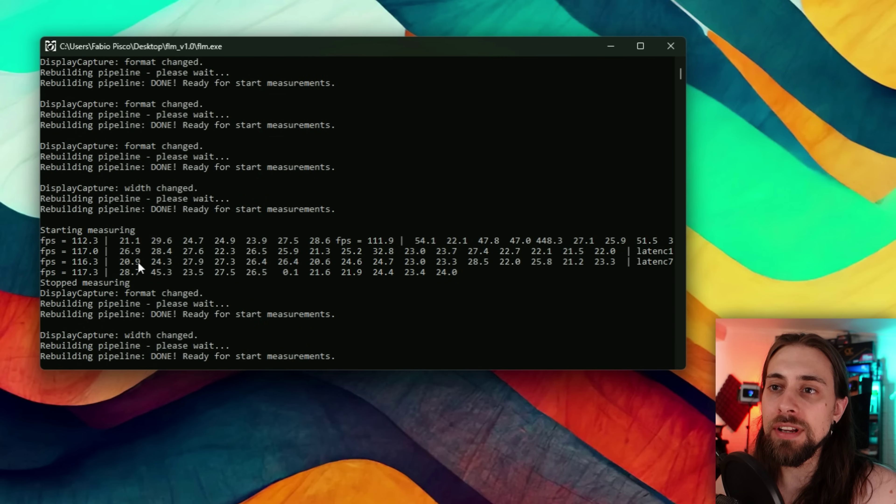
scroll(72, 147, "down", 2)
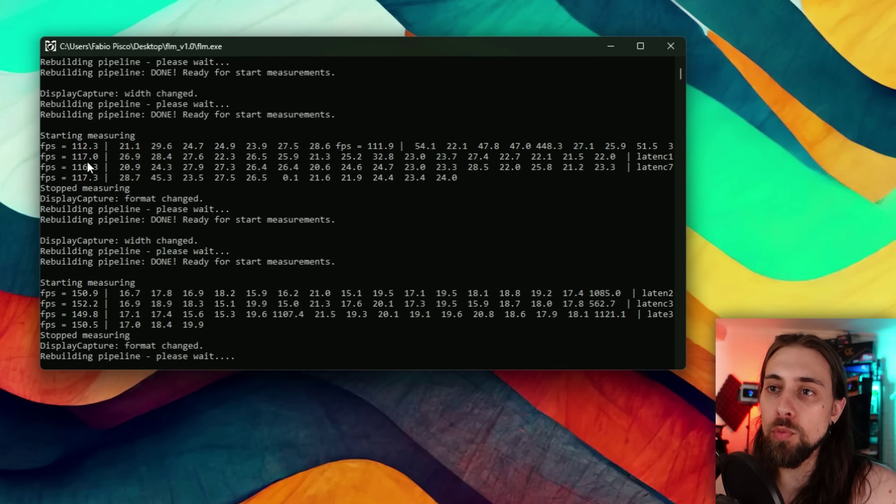
scroll(124, 228, "down", 7)
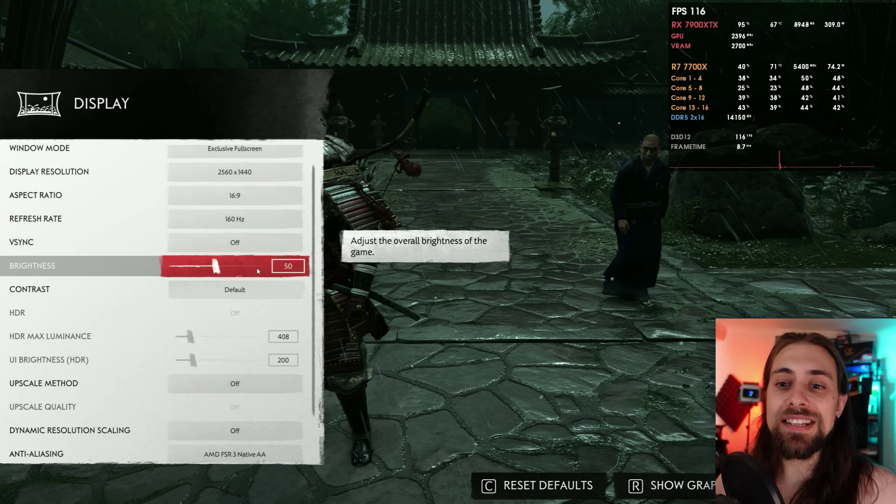
Set frame generation to AMD FSR 3 Frame Generation in the display options, keep the applied change, and return to the game scene.
scroll(257, 310, "down", 2)
left_click(299, 454)
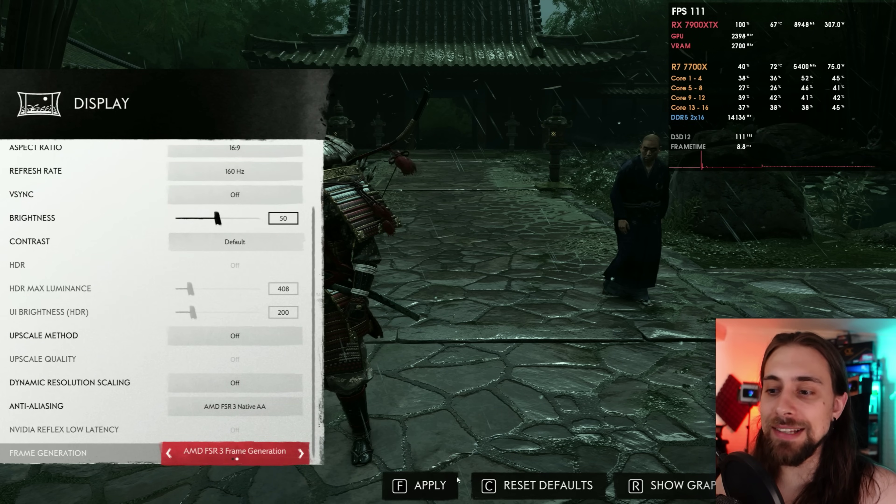
key("f")
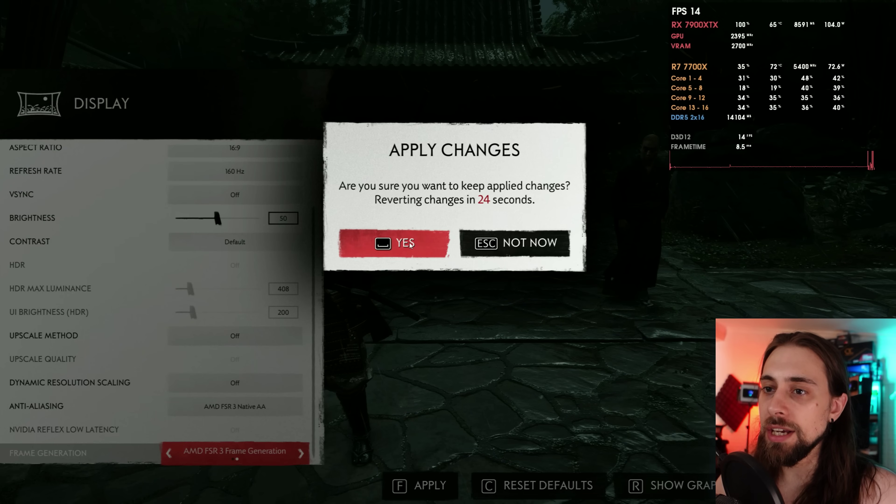
left_click(391, 237)
key("Escape")
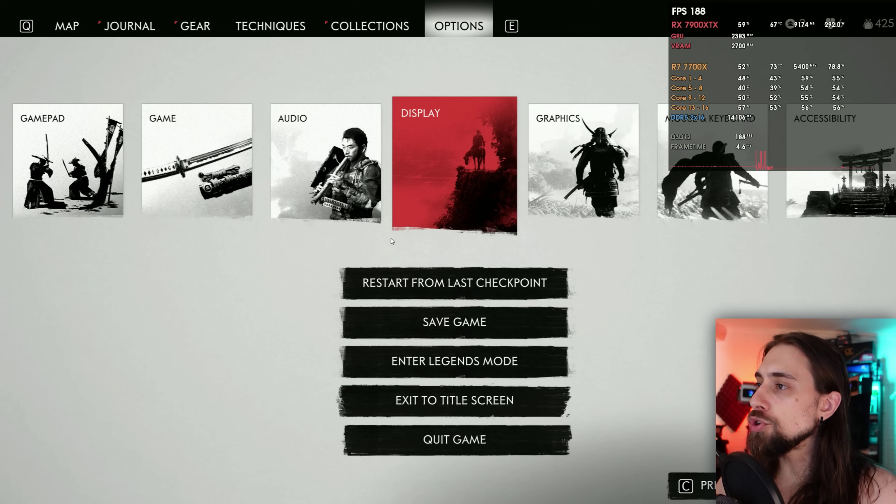
key("Escape")
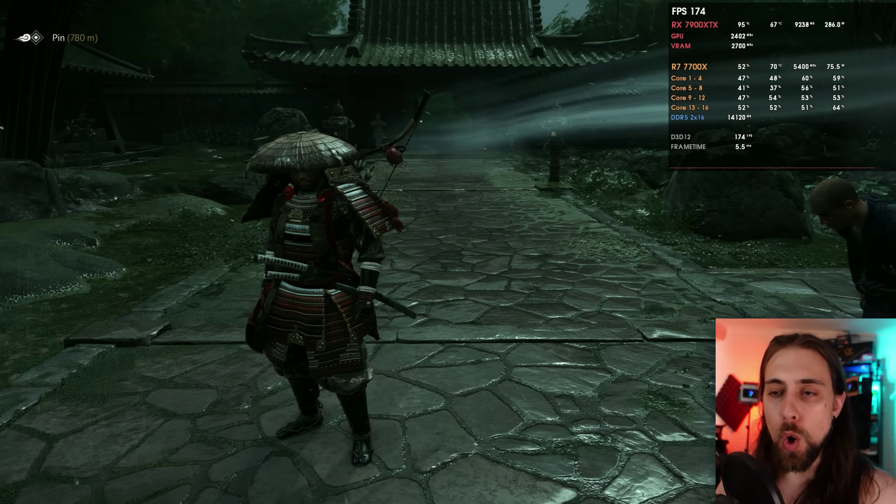
Measure the in-game latency with frame generation enabled and compare the results with the previous runs in the FLM console.
key("alt+t")
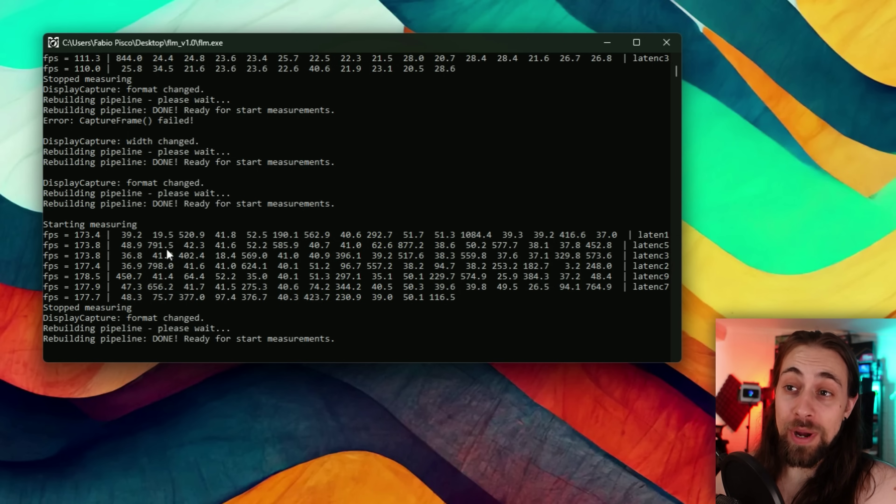
scroll(196, 265, "up", 1)
scroll(229, 220, "up", 3)
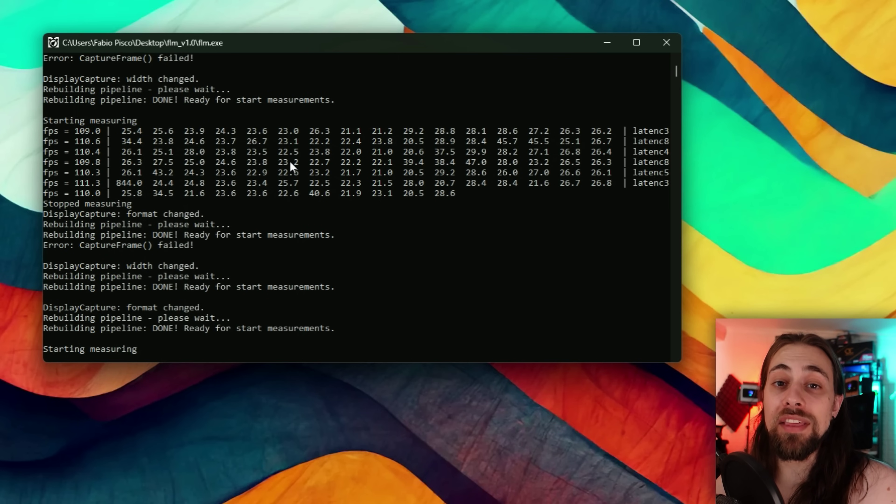
scroll(290, 161, "down", 2)
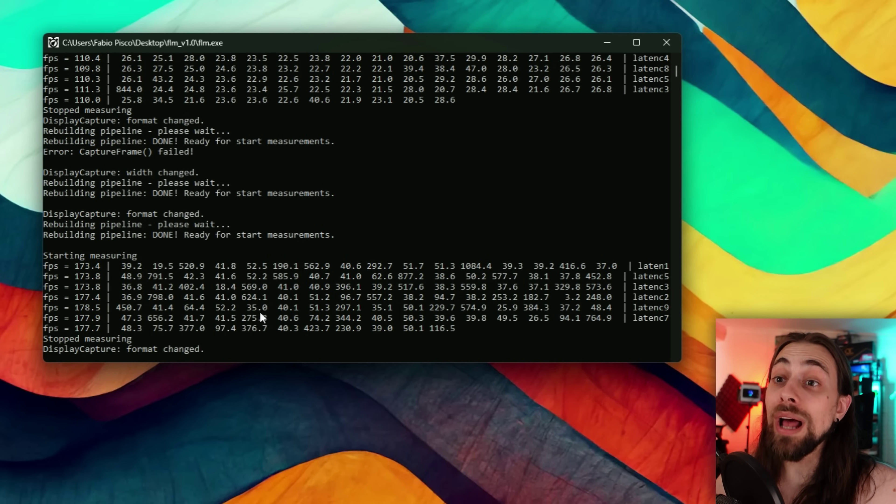
scroll(247, 283, "down", 3)
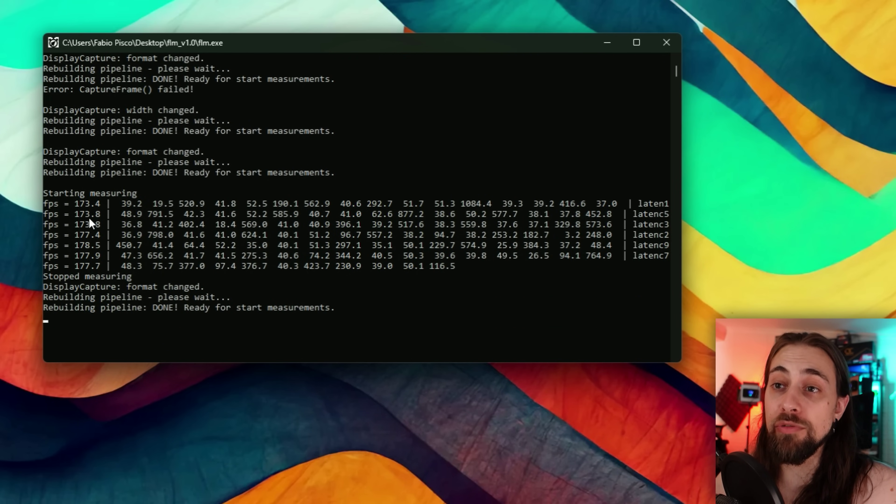
scroll(94, 222, "up", 9)
scroll(96, 180, "down", 8)
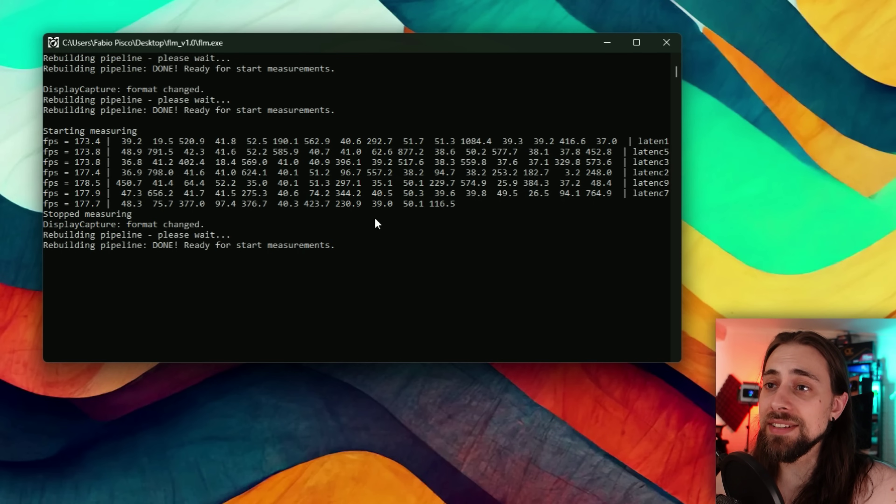
Review the Game uses Frame Generation setting in the FLM user options.
right_click(453, 238)
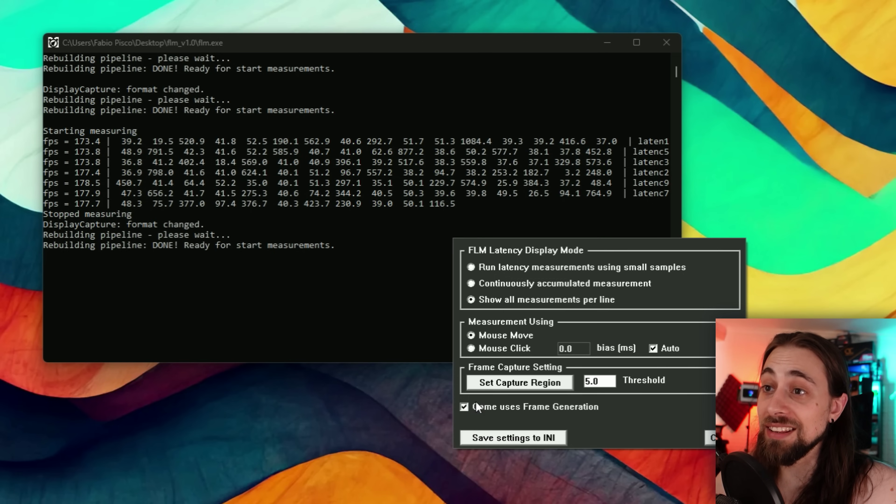
left_click(403, 261)
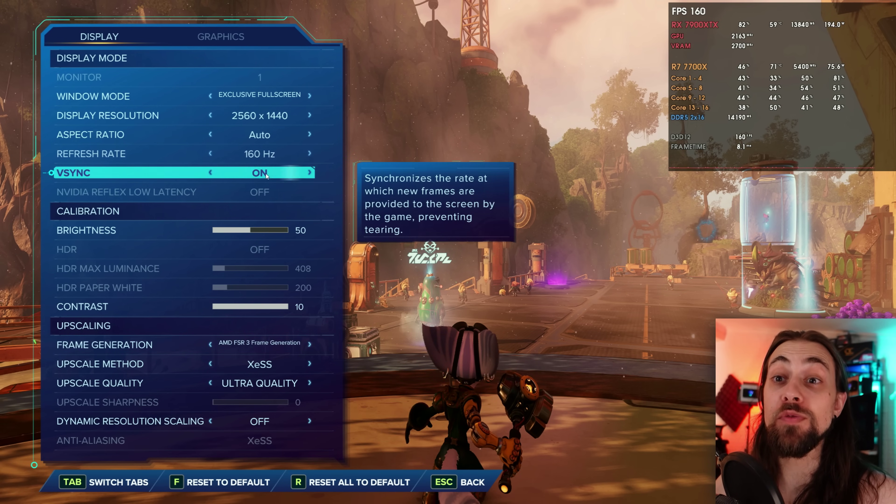
Leave the display options and run the character around the platform to try the game with VSync and AMD FSR 3 Frame Generation on.
key("Escape")
key("Escape")
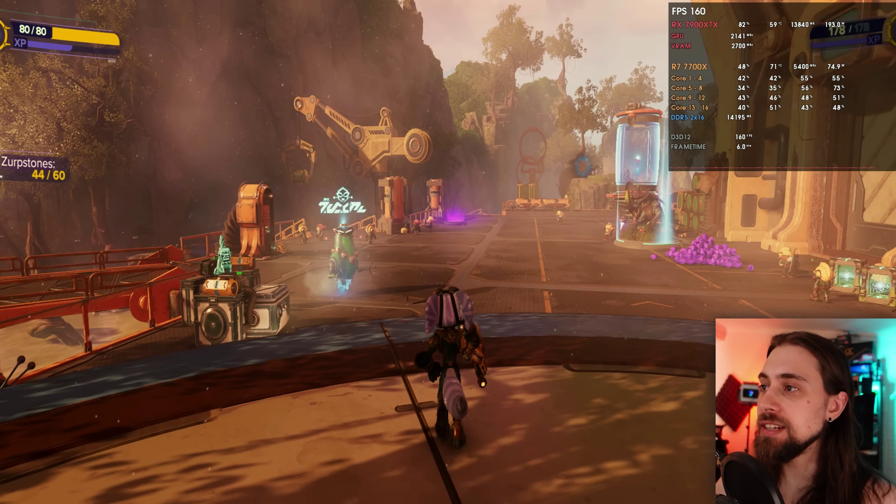
key("w")
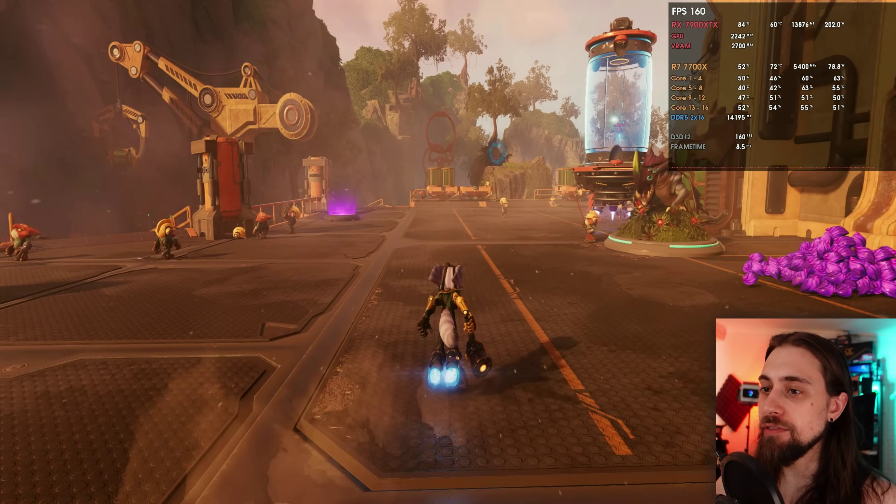
key("w")
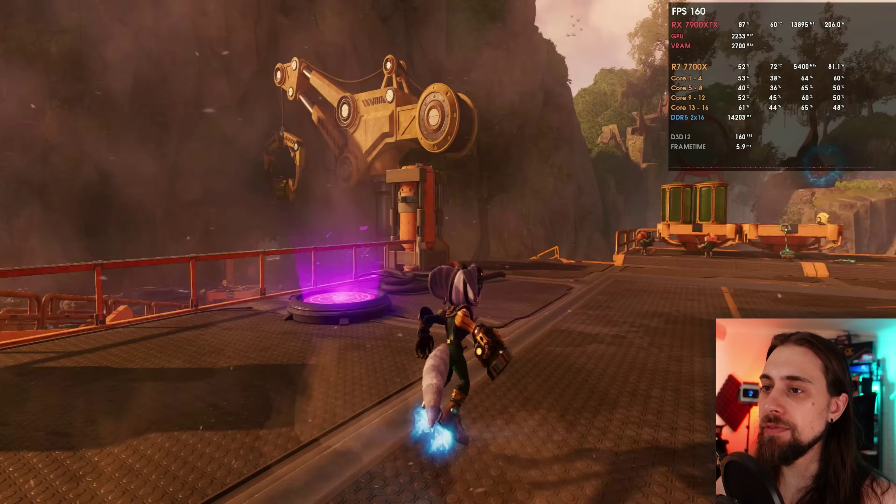
key("w")
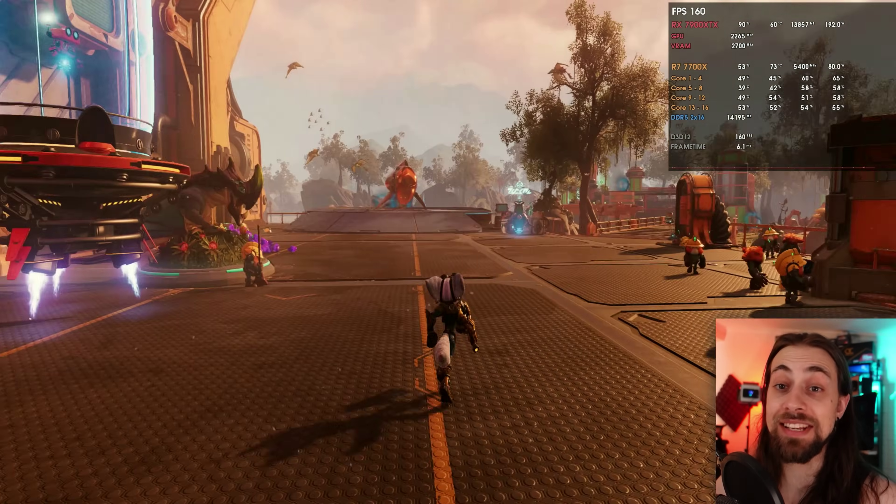
key("w")
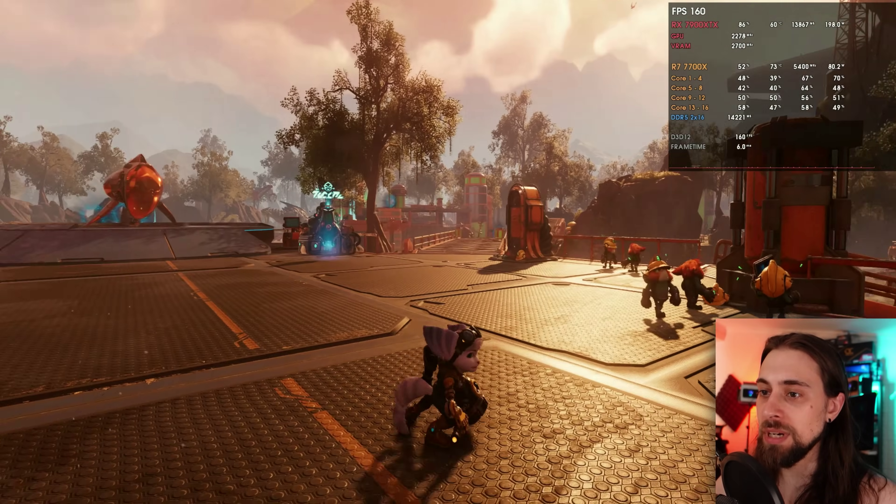
key("w")
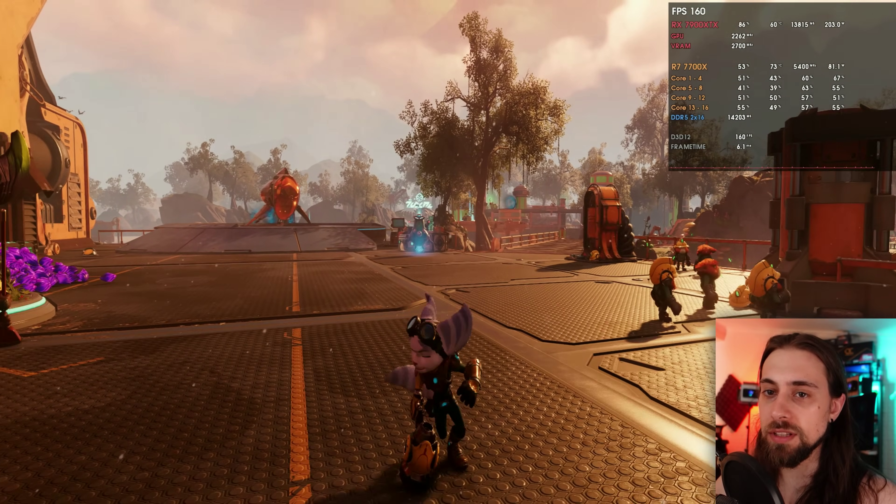
key("w")
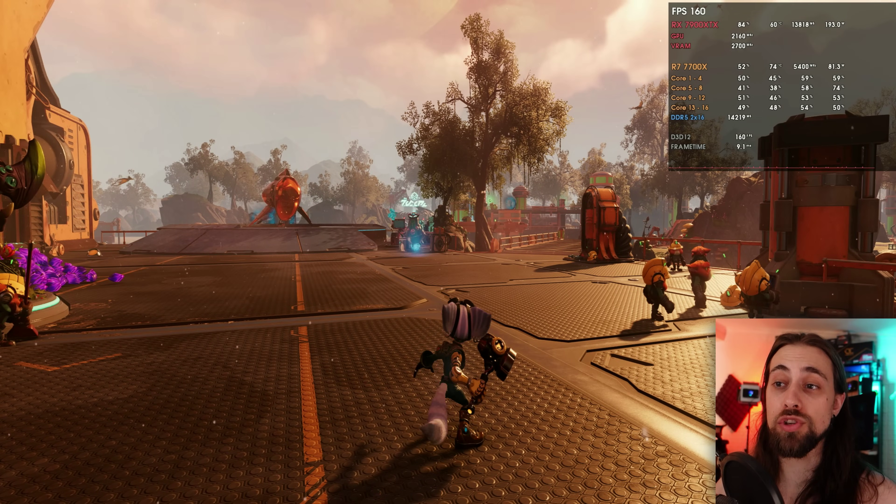
Move the character around and measure the latency with VSync and AMD FSR 3 Frame Generation on, then bring up the FLM console.
key("w")
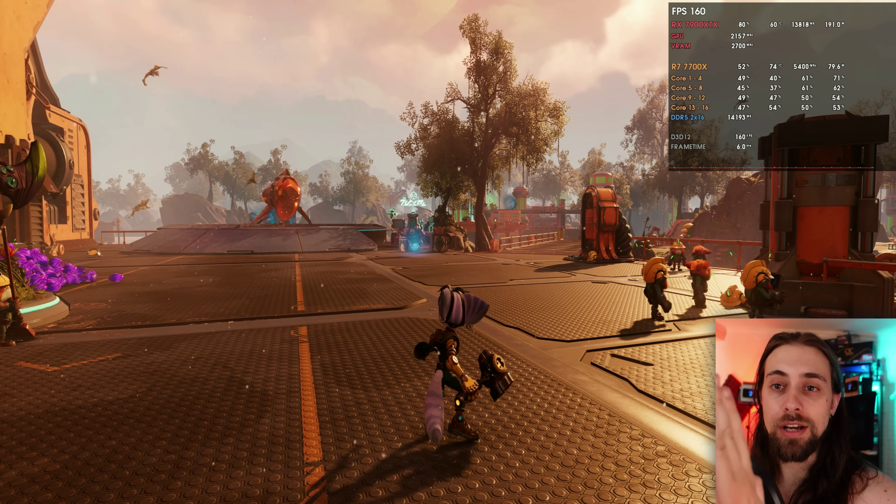
key("w")
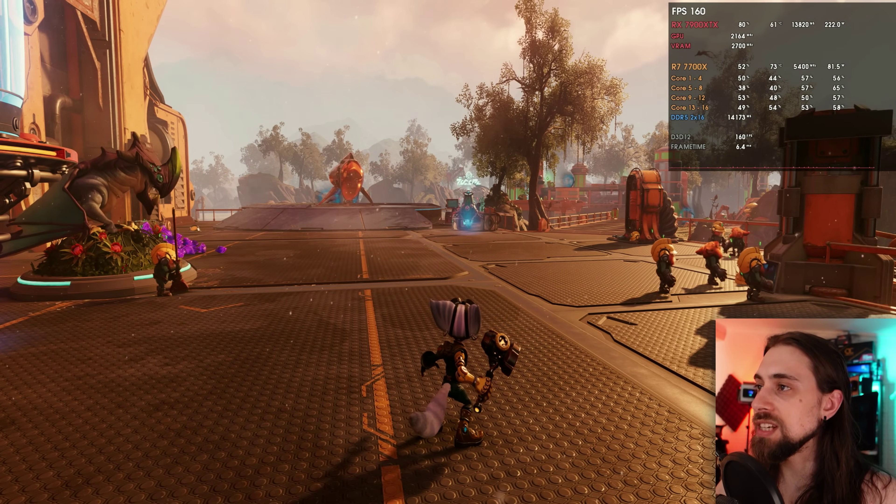
key("w")
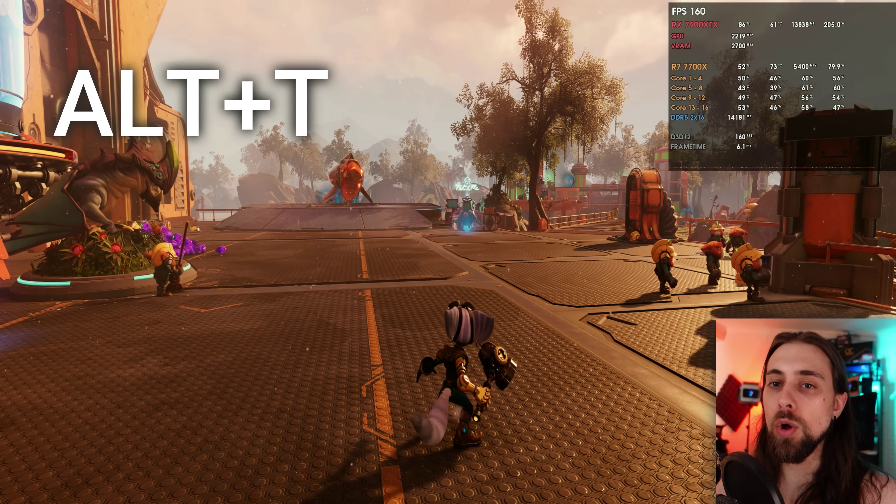
key("w")
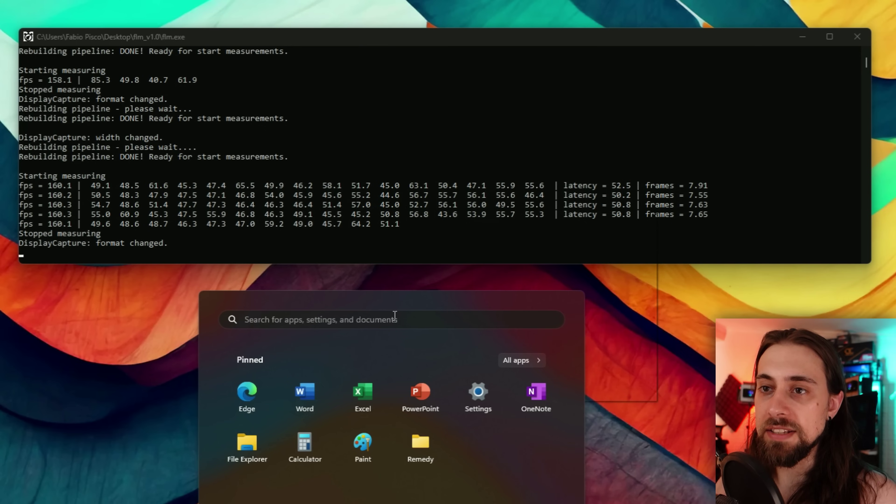
left_click(409, 43)
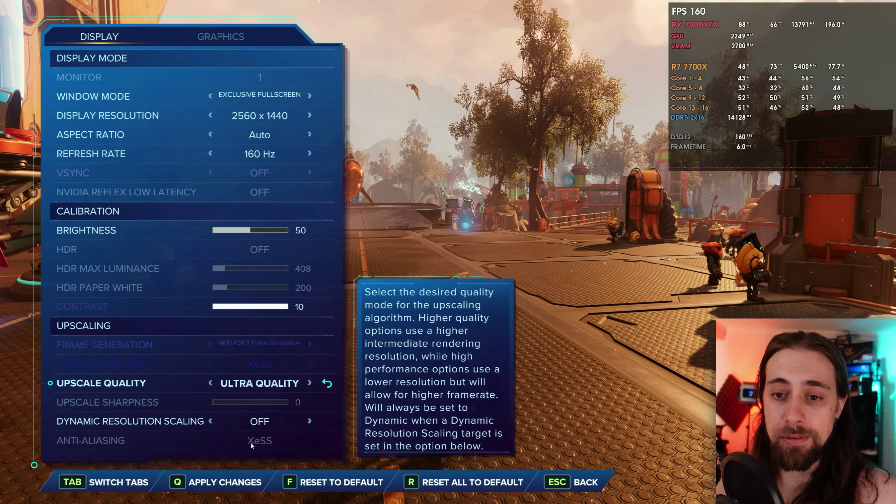
Apply and keep the display settings with VSync off and AMD FSR 3 Frame Generation on, then leave the display options.
left_click(215, 484)
left_click(387, 323)
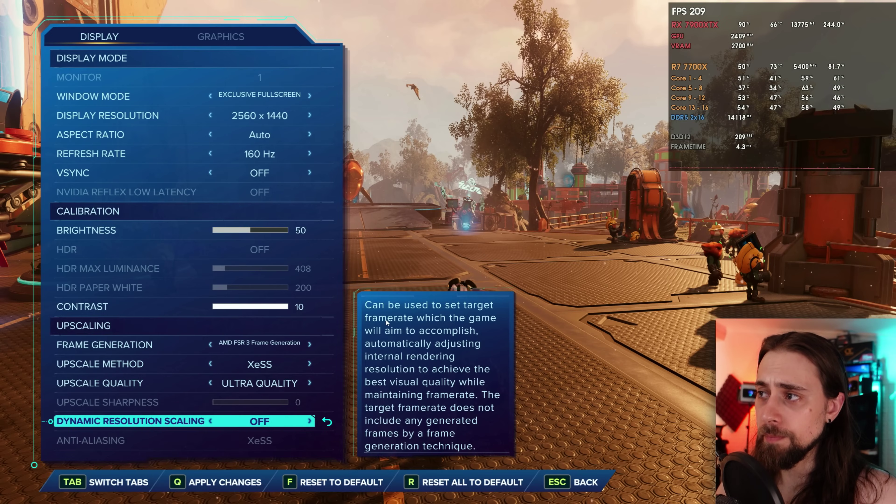
key("Escape")
key("Escape")
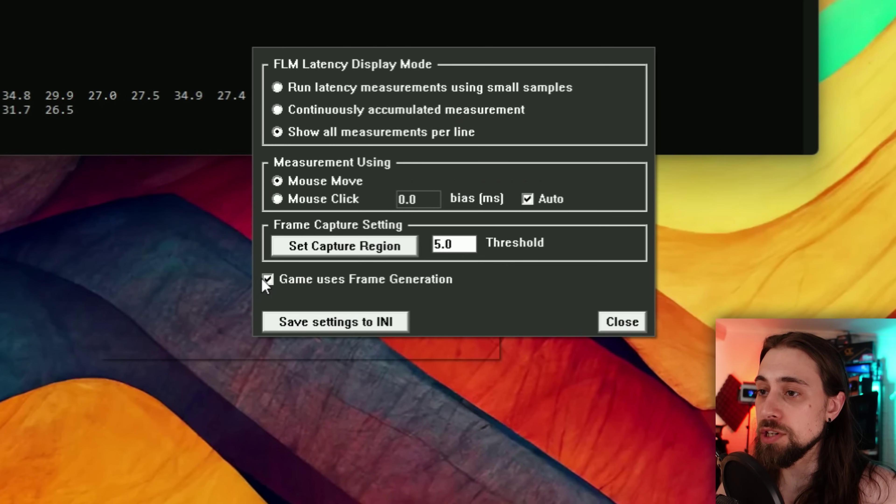
Turn off Game uses Frame Generation in the FLM user options and save the settings to the flm.ini file.
left_click(267, 279)
left_click(304, 323)
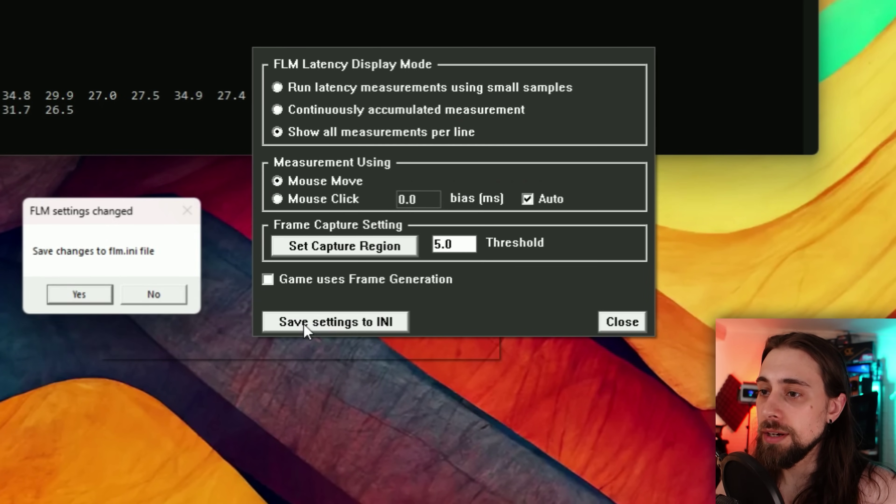
left_click(81, 299)
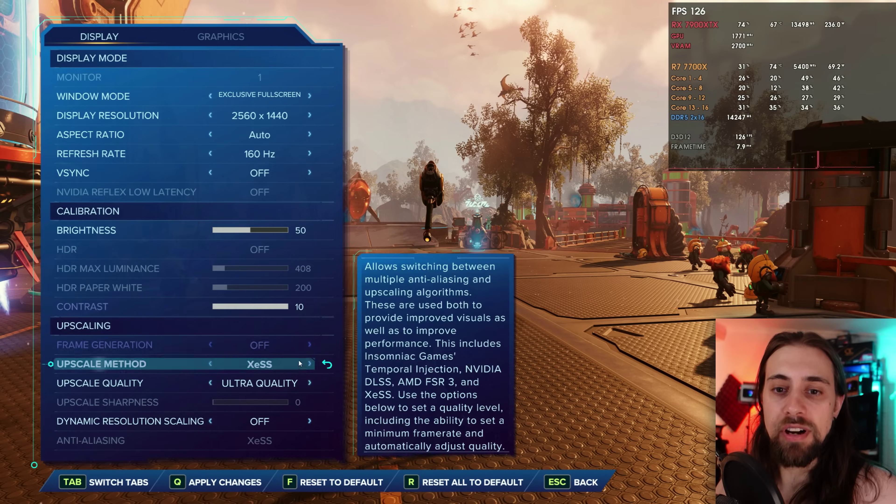
Return to the game scene with frame generation off, measure the latency, and bring up the FLM console.
key("Escape")
key("Escape")
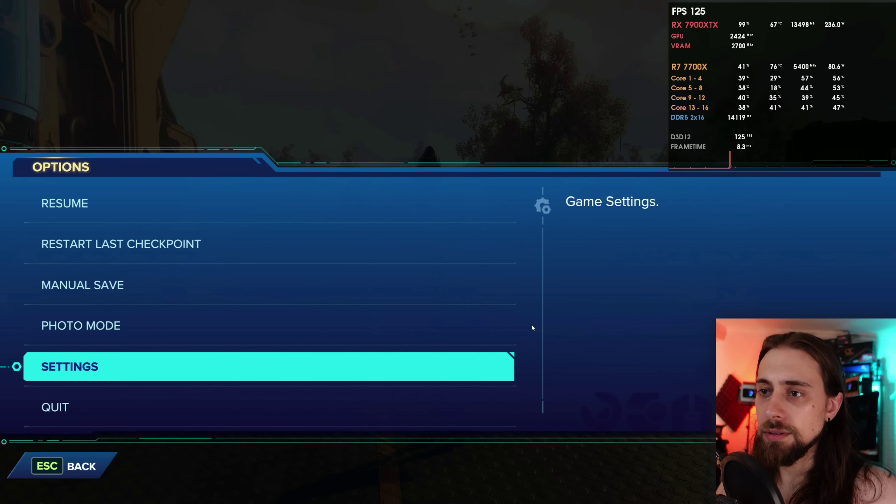
key("Escape")
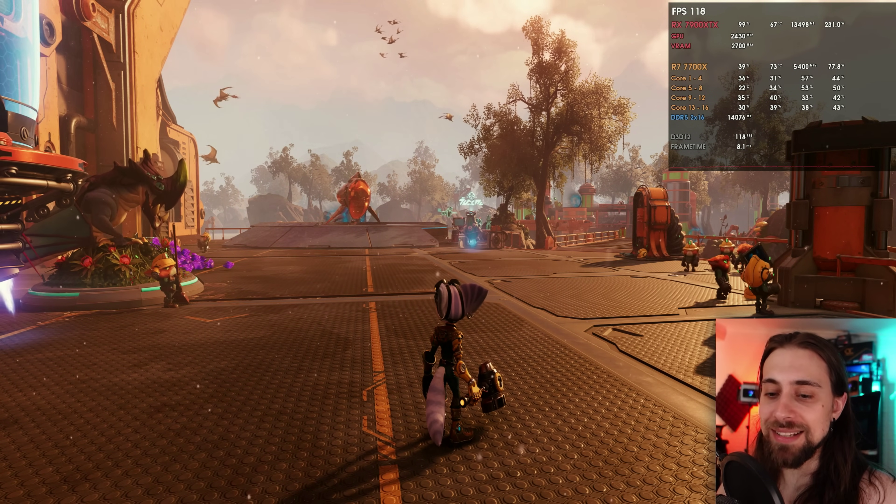
key("alt+t")
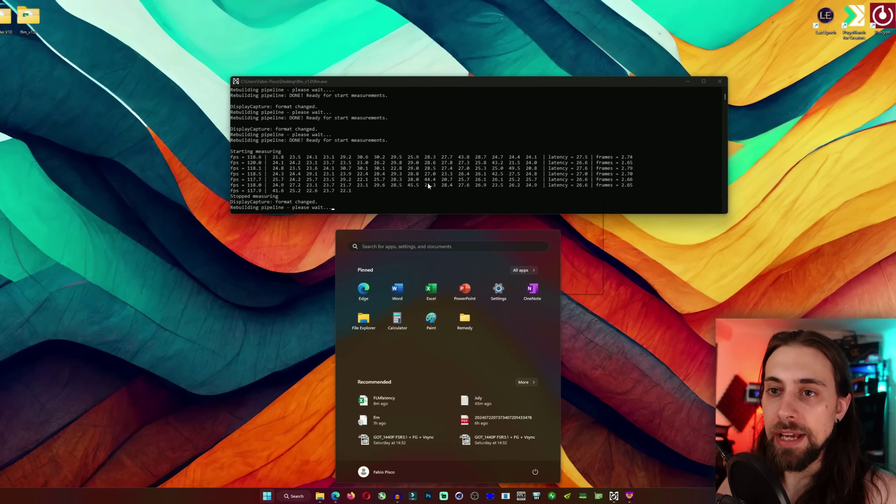
left_click(426, 93)
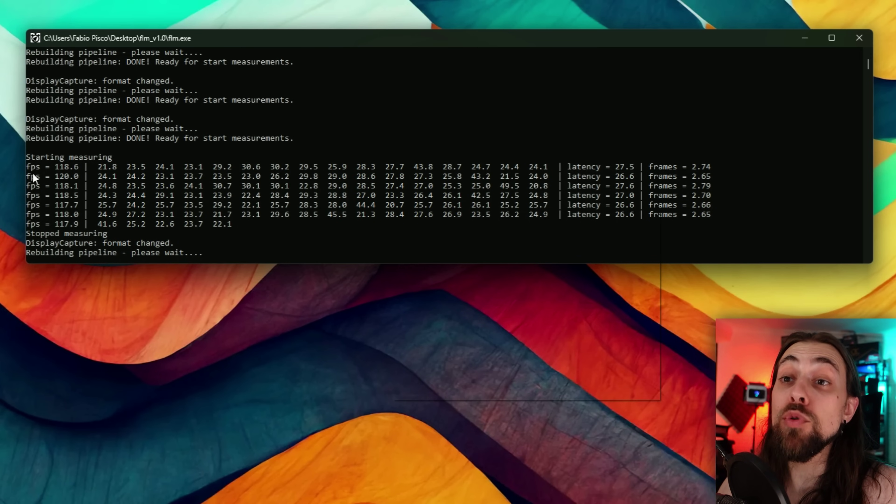
Compare the latency readings of the runs without frame generation with the earlier frame generation run in the FLM console.
scroll(73, 174, "up", 3)
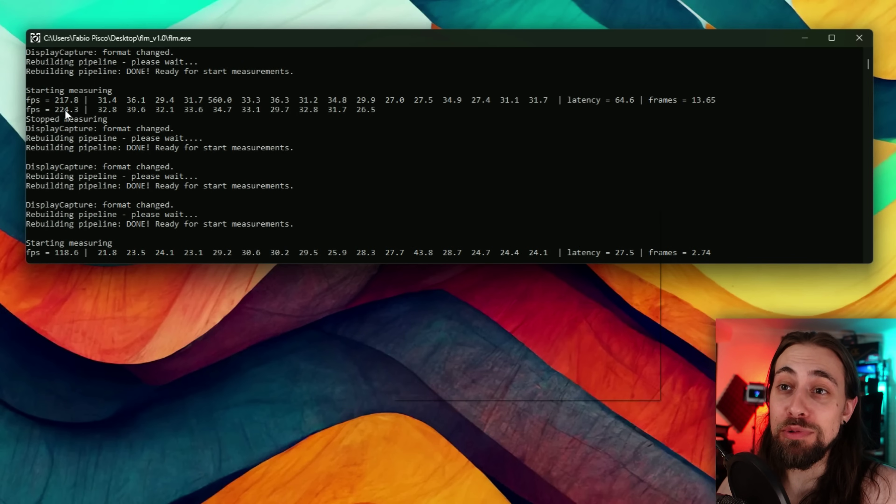
scroll(62, 112, "down", 4)
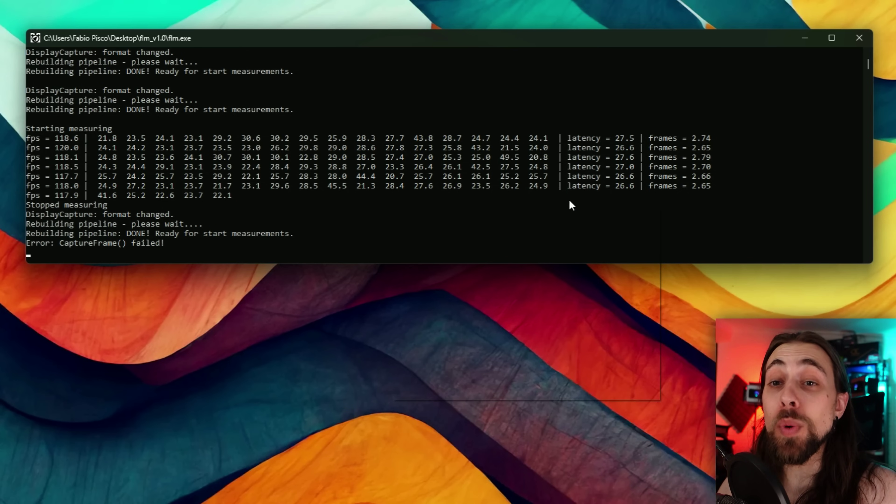
scroll(570, 200, "up", 6)
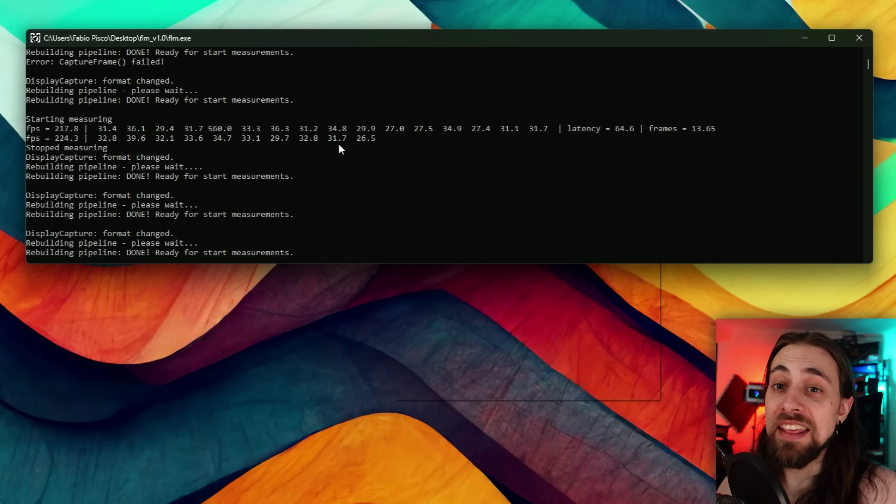
scroll(322, 152, "down", 5)
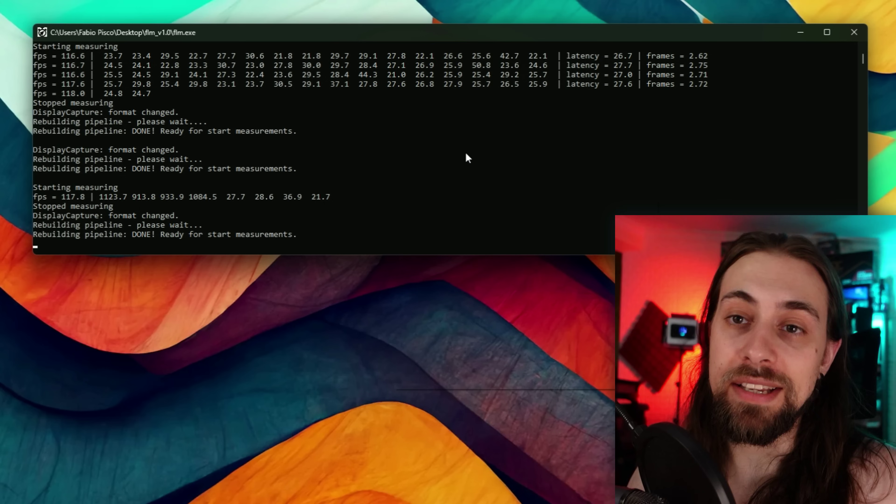
scroll(306, 179, "up", 4)
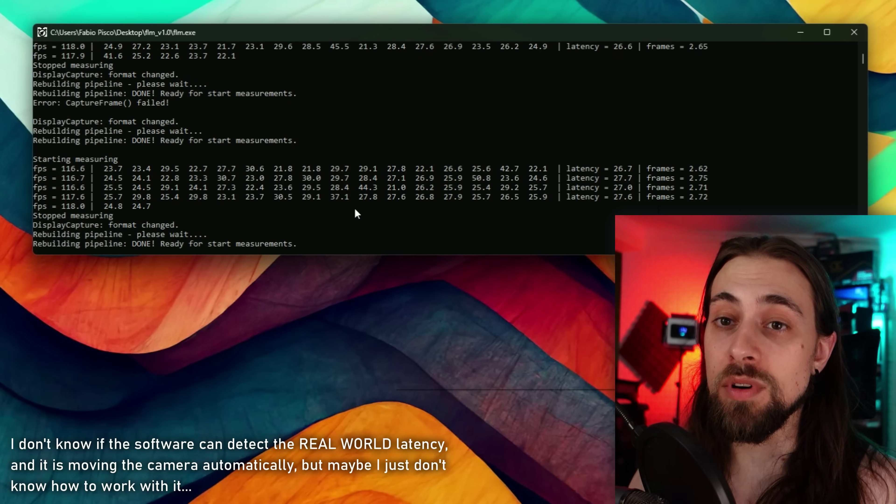
scroll(359, 191, "down", 4)
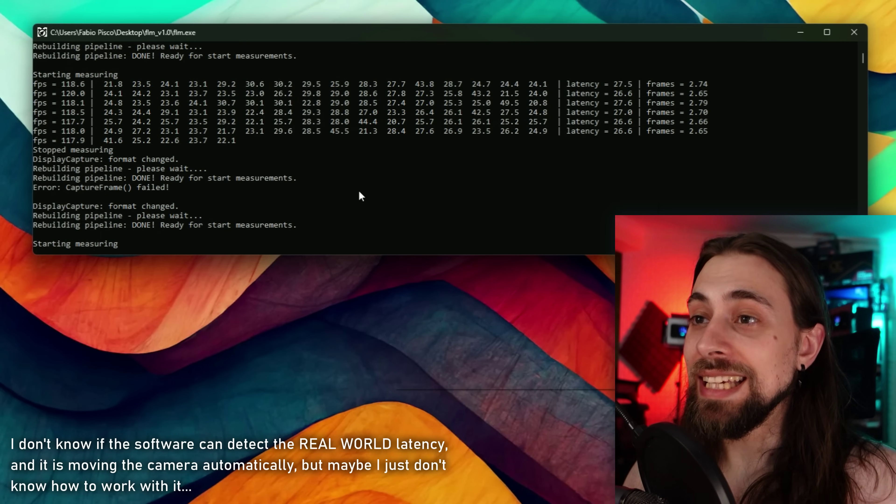
scroll(359, 192, "down", 4)
scroll(359, 192, "up", 4)
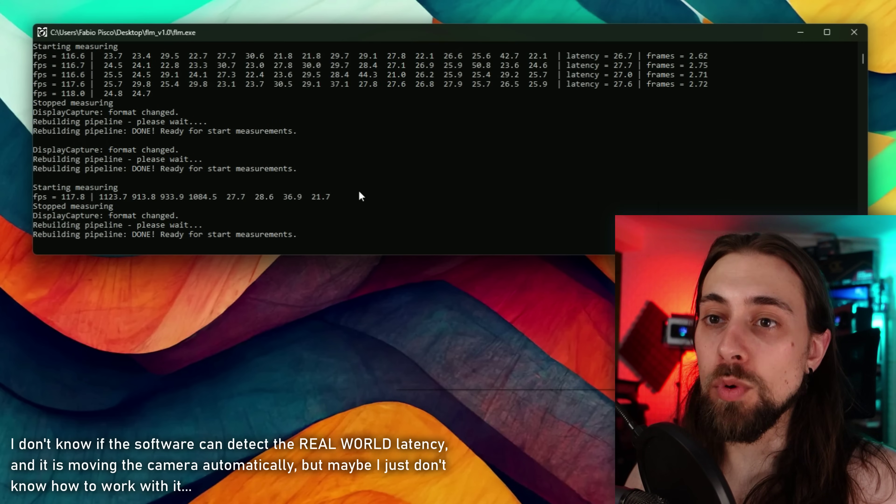
scroll(359, 192, "down", 1)
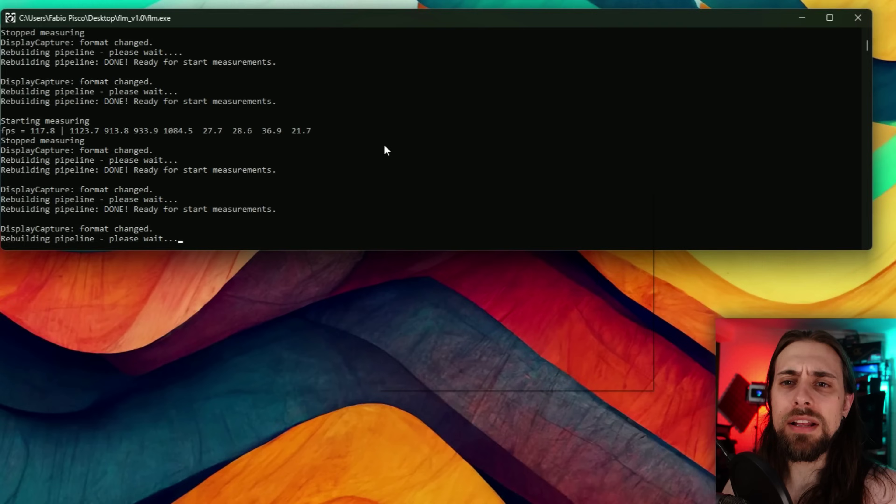
Set FLM to measure using Mouse Click, enable Game uses Frame Generation, and save the settings to INI.
key("alt+s")
left_click(416, 254)
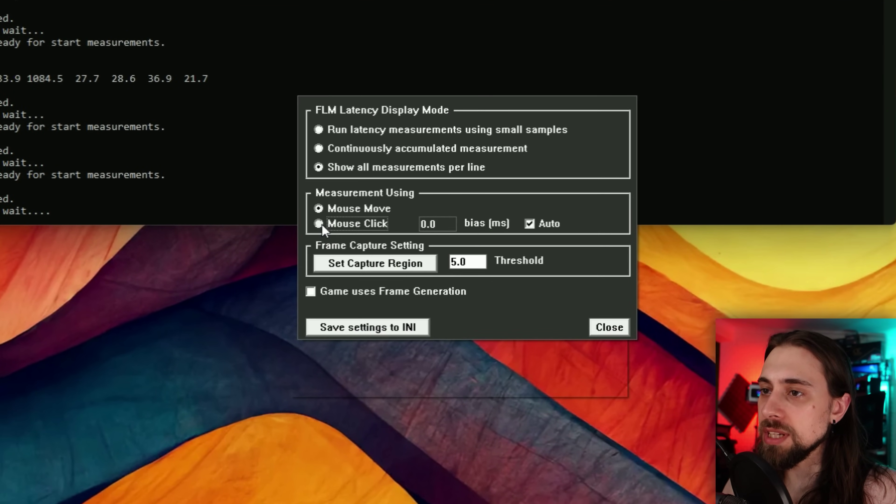
left_click(311, 291)
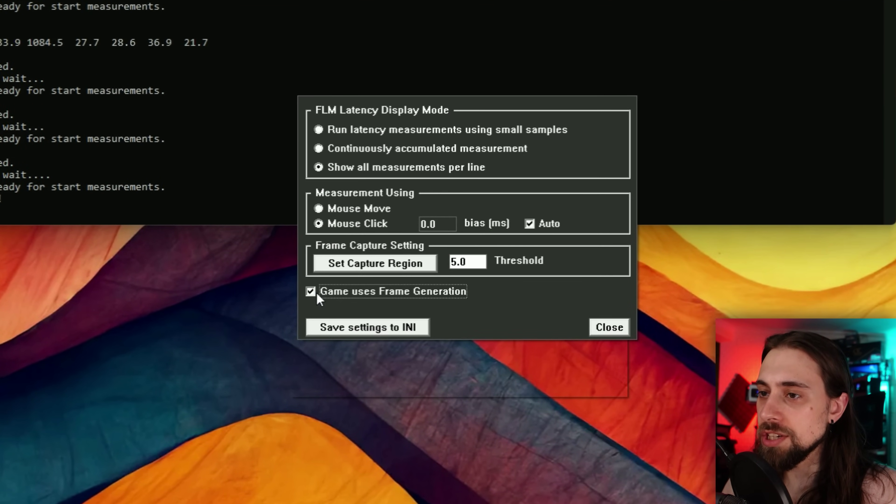
left_click(336, 324)
left_click(287, 341)
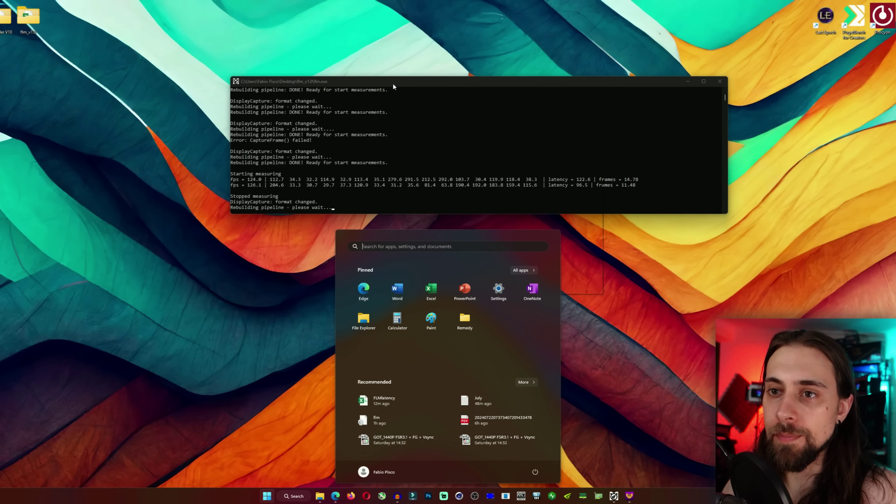
Return to the FLM console, clear the Game uses Frame Generation option, and save the settings to INI.
left_click(304, 164)
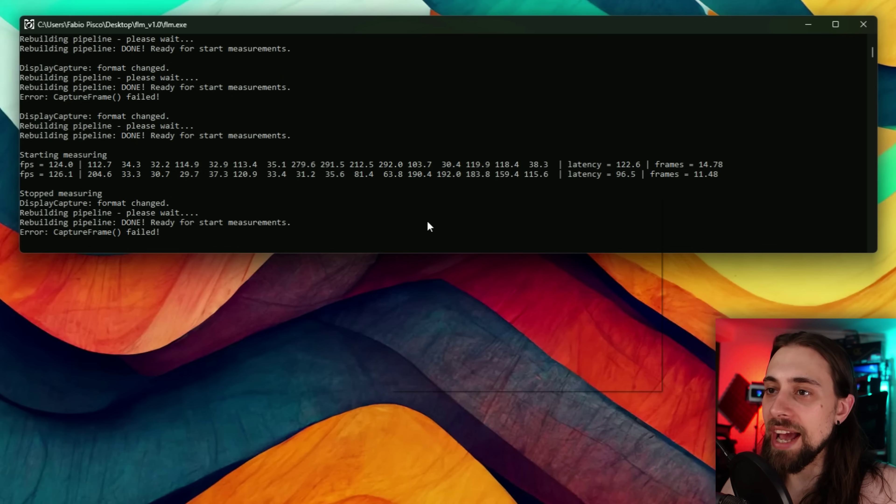
key("F12")
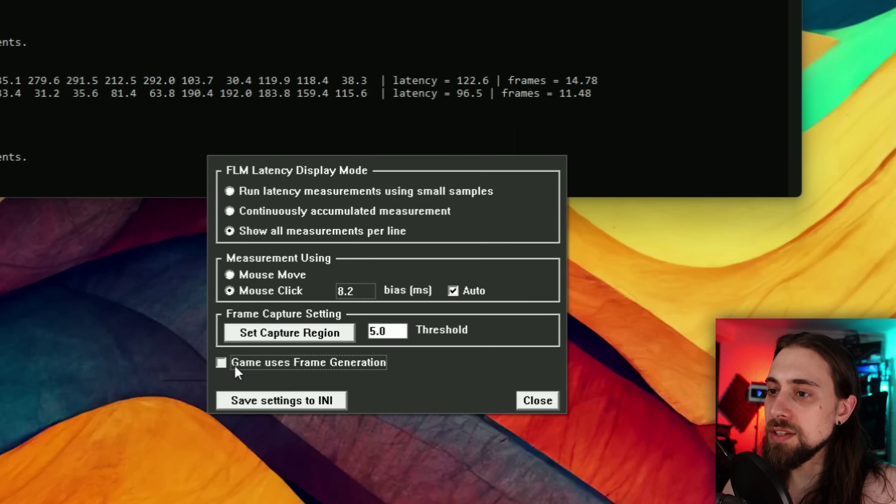
left_click(235, 367)
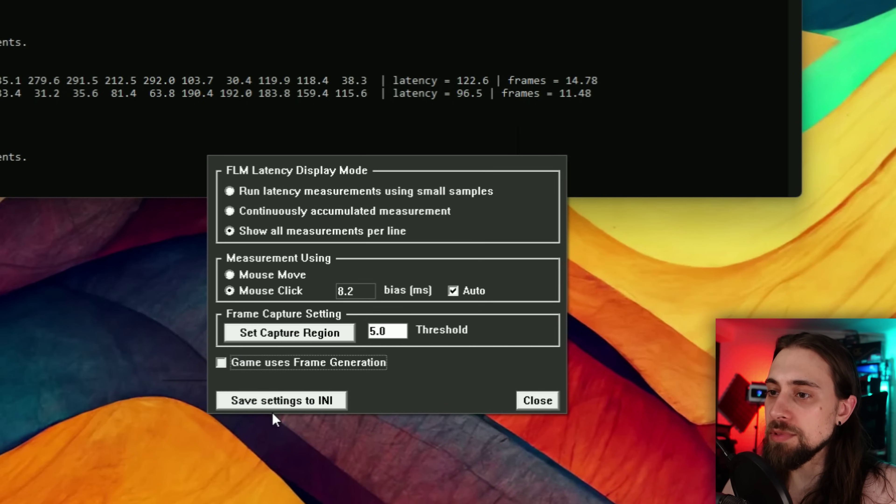
left_click(273, 404)
left_click(163, 319)
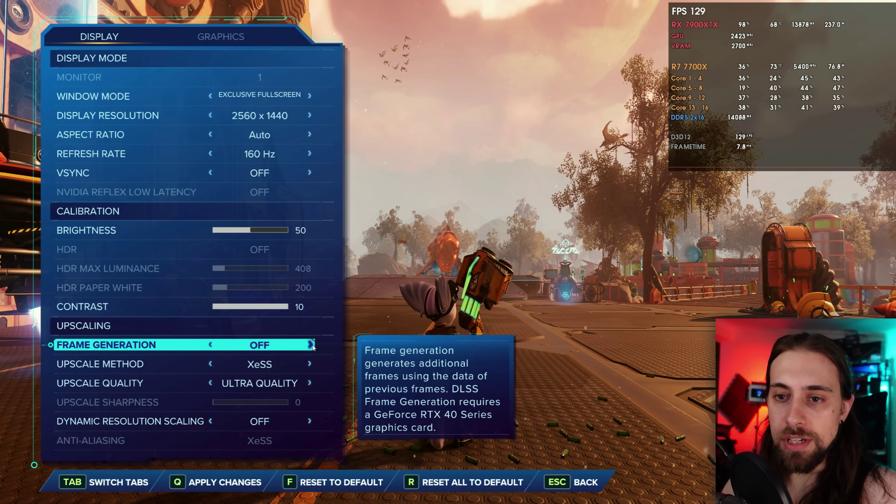
Set frame generation to AMD FSR 3 Frame Generation with VSync off, apply and keep the change, and return to the game.
key("Right")
key("Down")
key("Down")
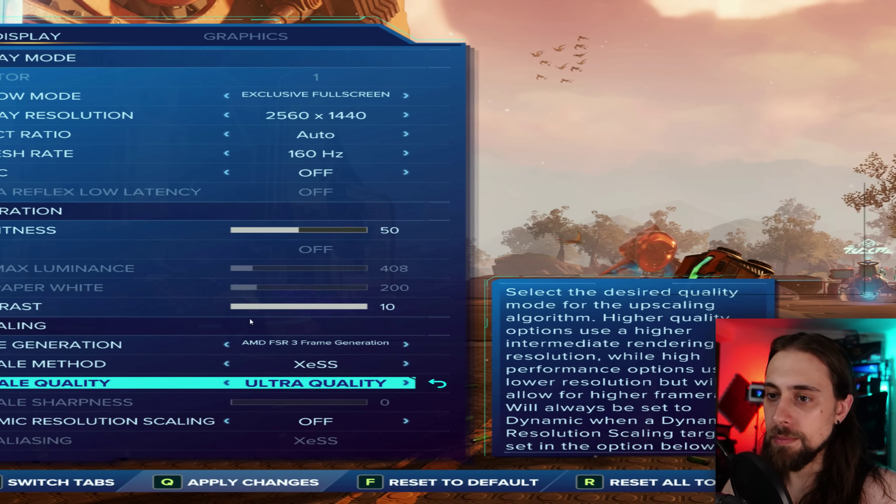
left_click(194, 482)
left_click(410, 330)
key("Escape")
key("Escape")
key("Escape")
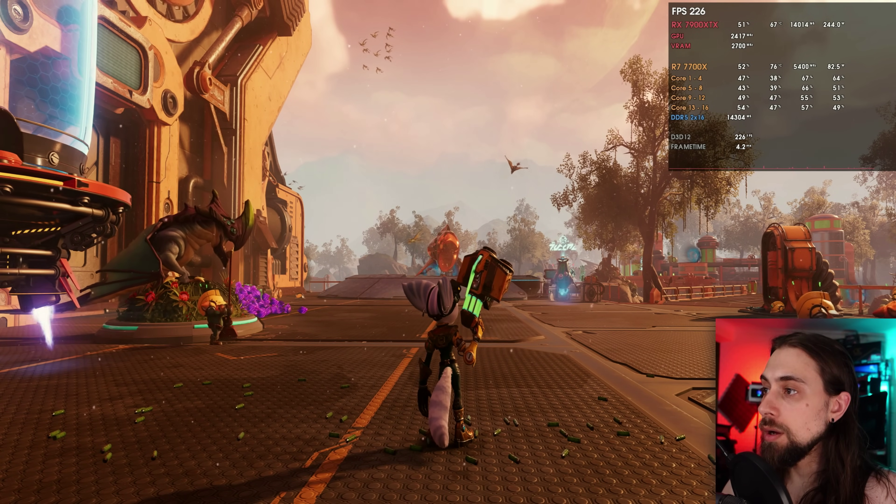
Measure the mouse-click latency with frame generation on and compare it with the previous mouse-click run in the FLM console.
key("alt+t")
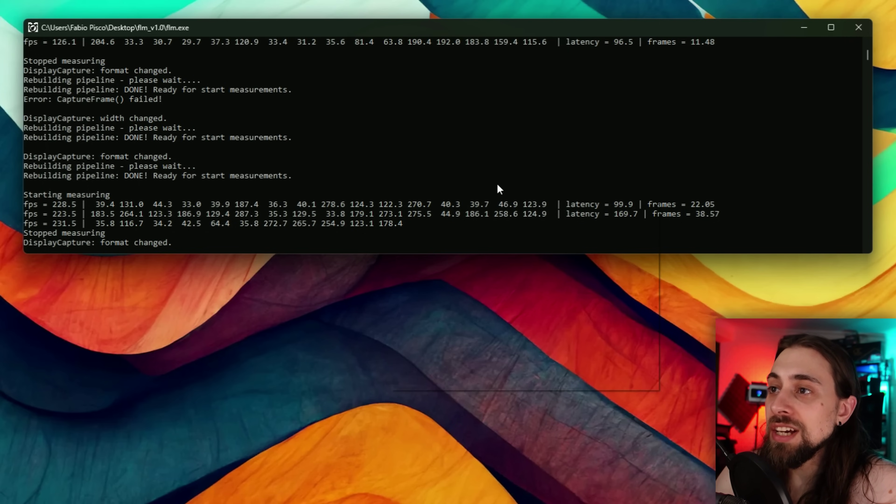
scroll(497, 183, "up", 1)
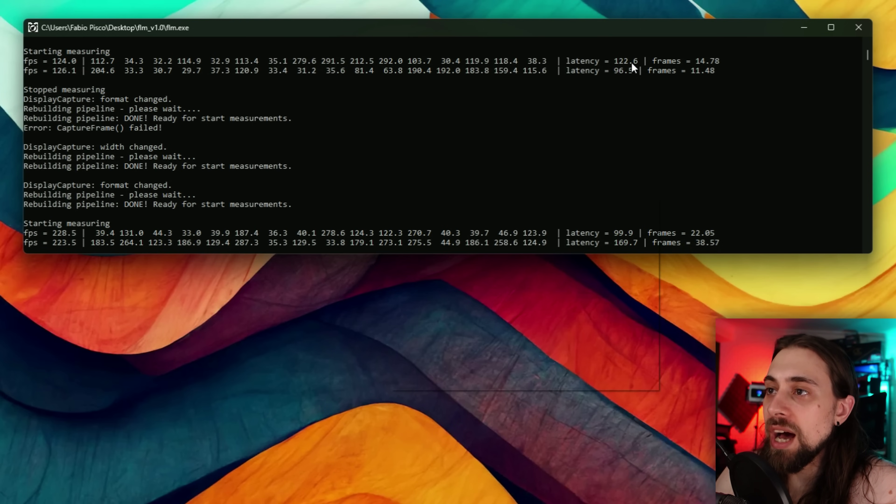